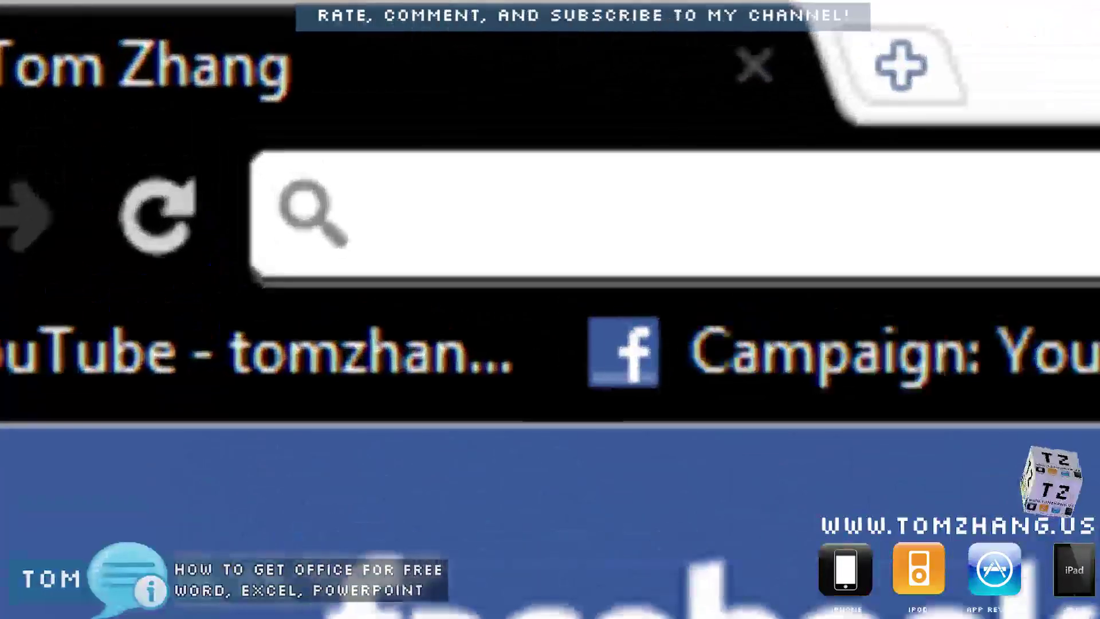
# Go to google.com from the browser address bar
pyautogui.write('openof')
pyautogui.press('BackSpace')
pyautogui.write('offic')
pyautogui.press('BackSpace')
pyautogui.press('BackSpace')
pyautogui.press('BackSpace')
pyautogui.press('BackSpace')
pyautogui.press('BackSpace')
pyautogui.press('BackSpace')
pyautogui.press('BackSpace')
pyautogui.press('BackSpace')
pyautogui.press('BackSpace')
pyautogui.press('BackSpace')
pyautogui.write('google.co')
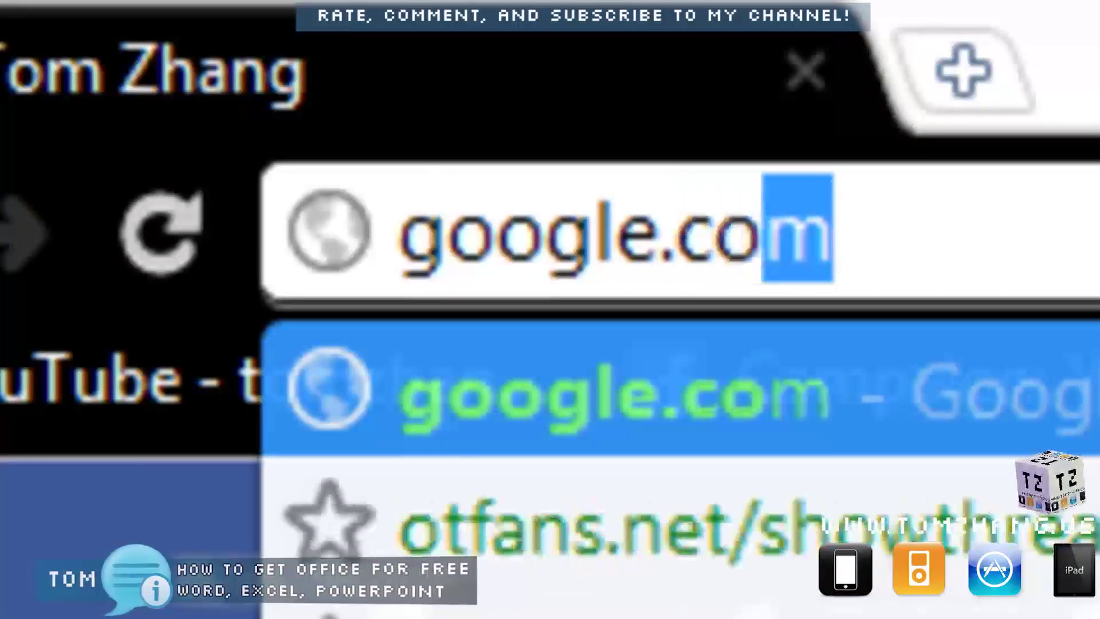
pyautogui.press('Return')
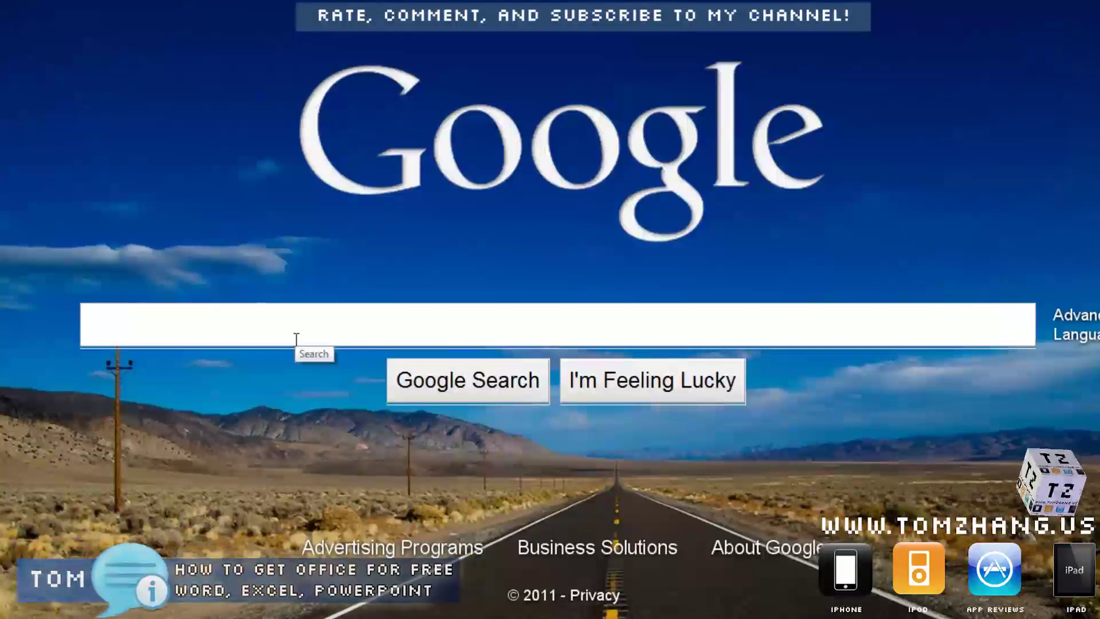
# Search Google for openoffice and open the OpenOffice.org home page result
pyautogui.write('openoffi')
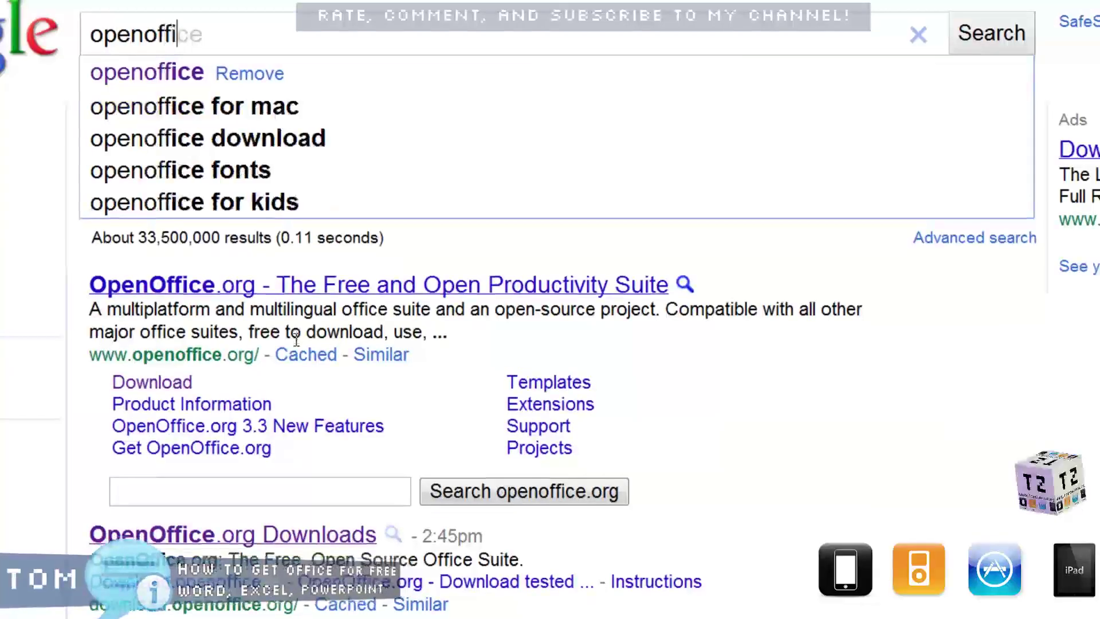
pyautogui.write('ce')
pyautogui.press('Return')
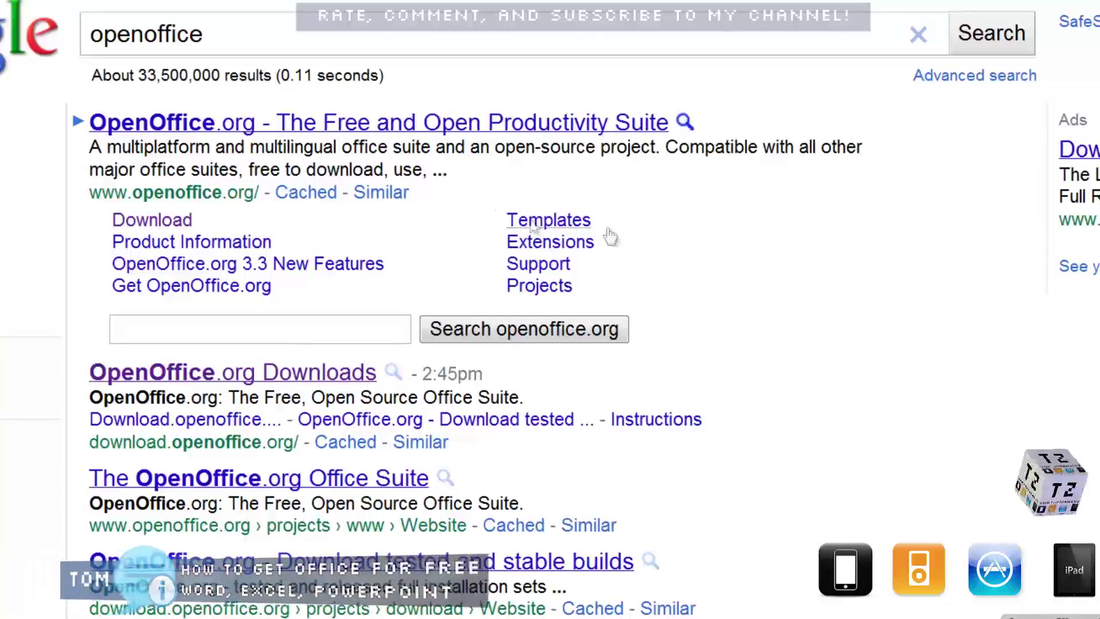
pyautogui.click(359, 129)
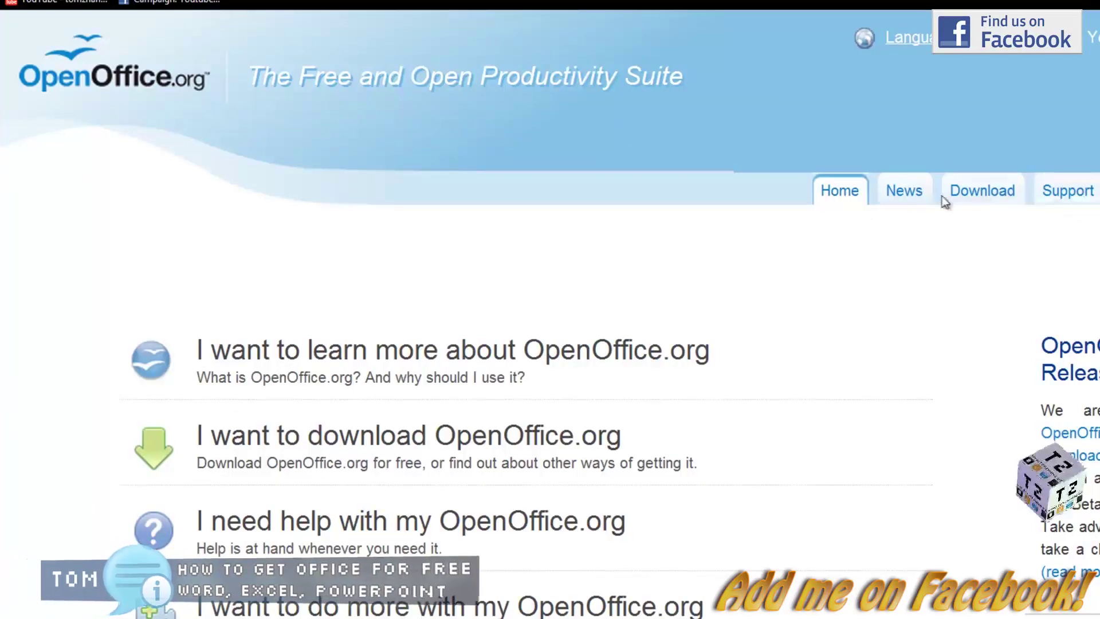
# Go to the OpenOffice.org download page offering version 3.3.0
pyautogui.click(974, 198)
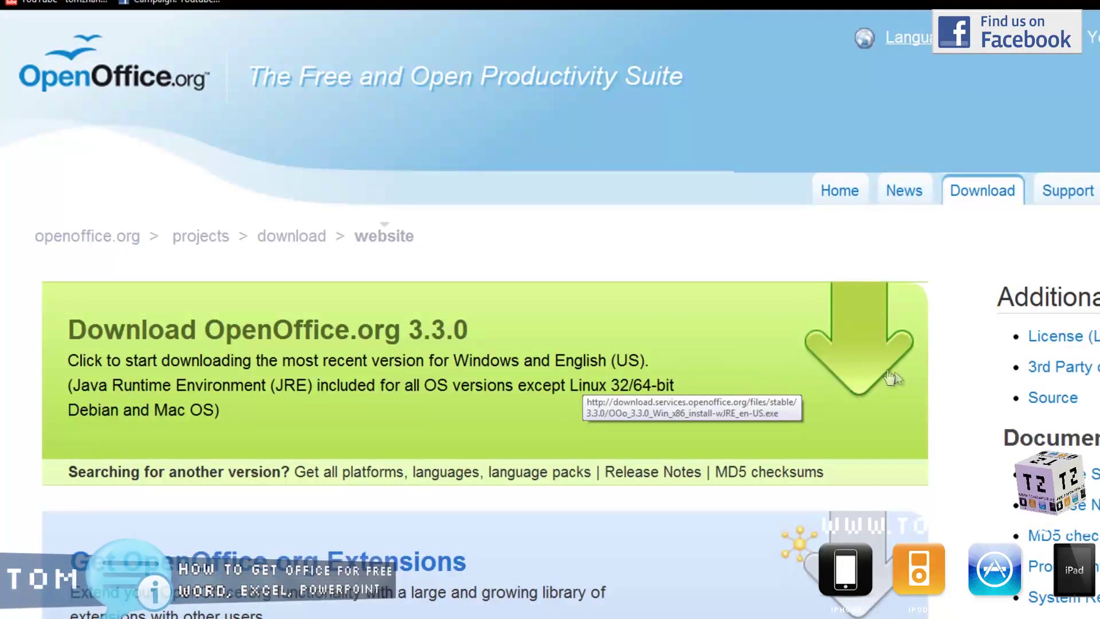
pyautogui.scroll(-3, 515, 366)
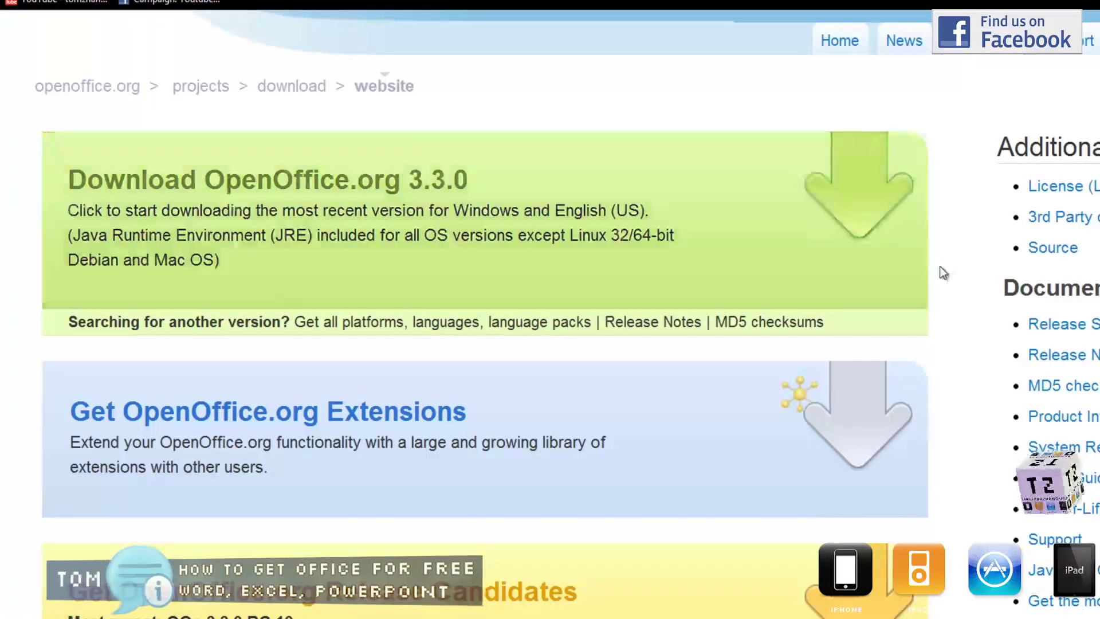
pyautogui.scroll(-3, 966, 279)
pyautogui.scroll(3, 966, 280)
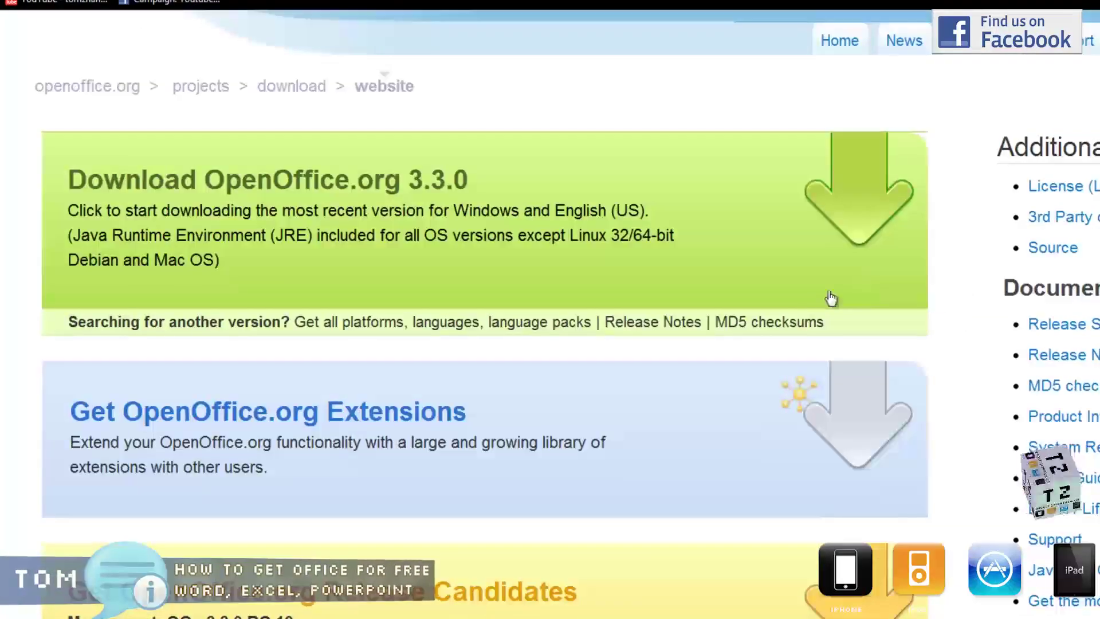
pyautogui.scroll(-4, 727, 591)
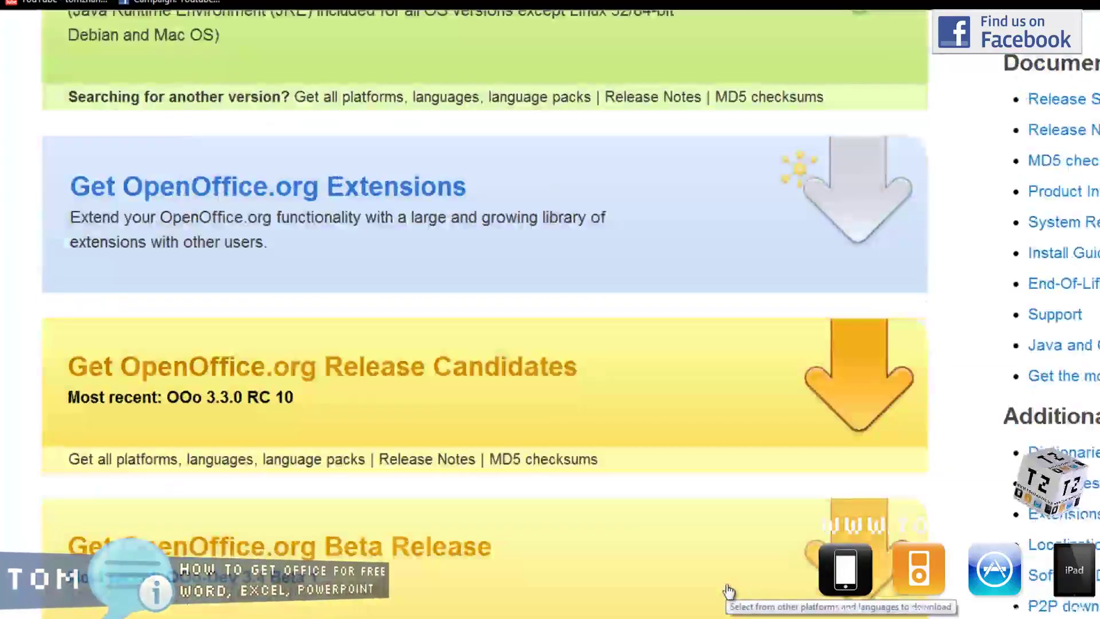
pyautogui.scroll(-1, 712, 556)
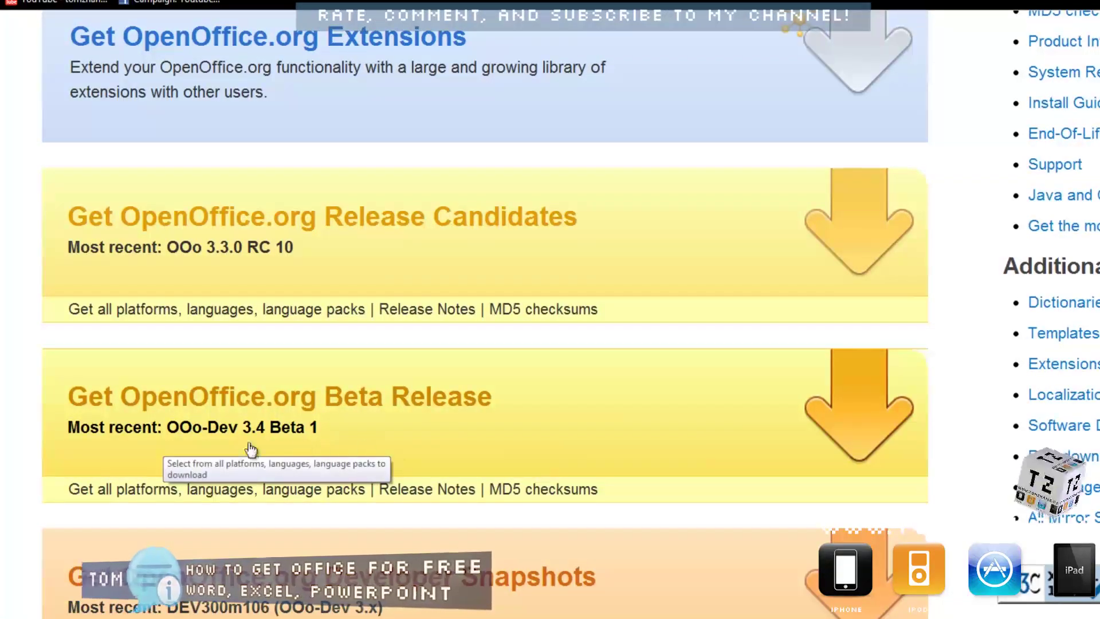
pyautogui.scroll(-1, 550, 439)
pyautogui.scroll(8, 550, 439)
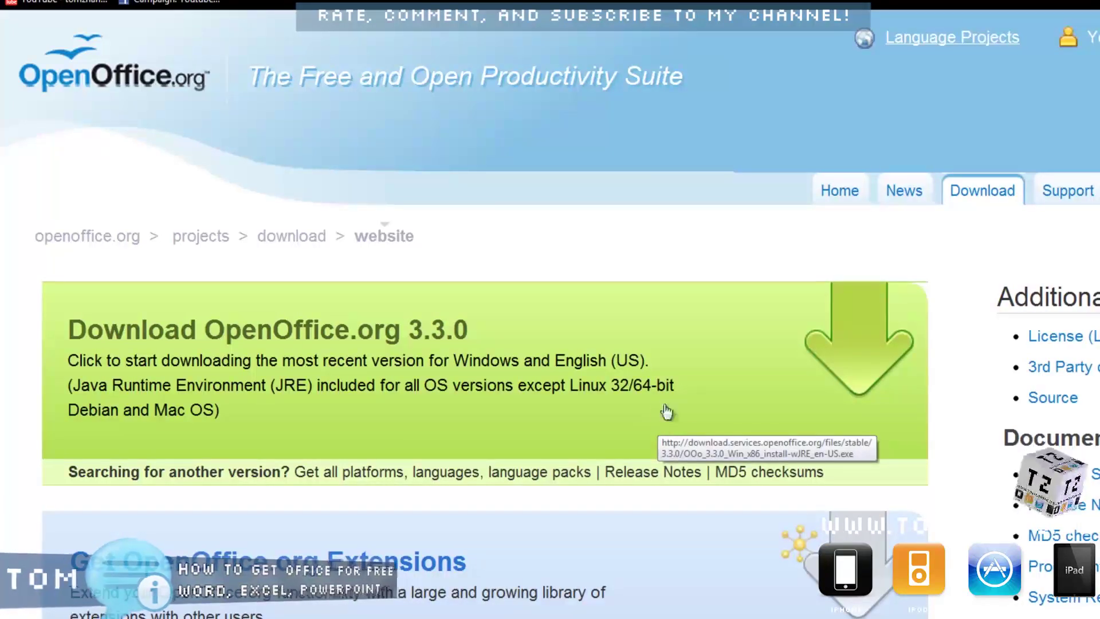
pyautogui.scroll(-3, 933, 471)
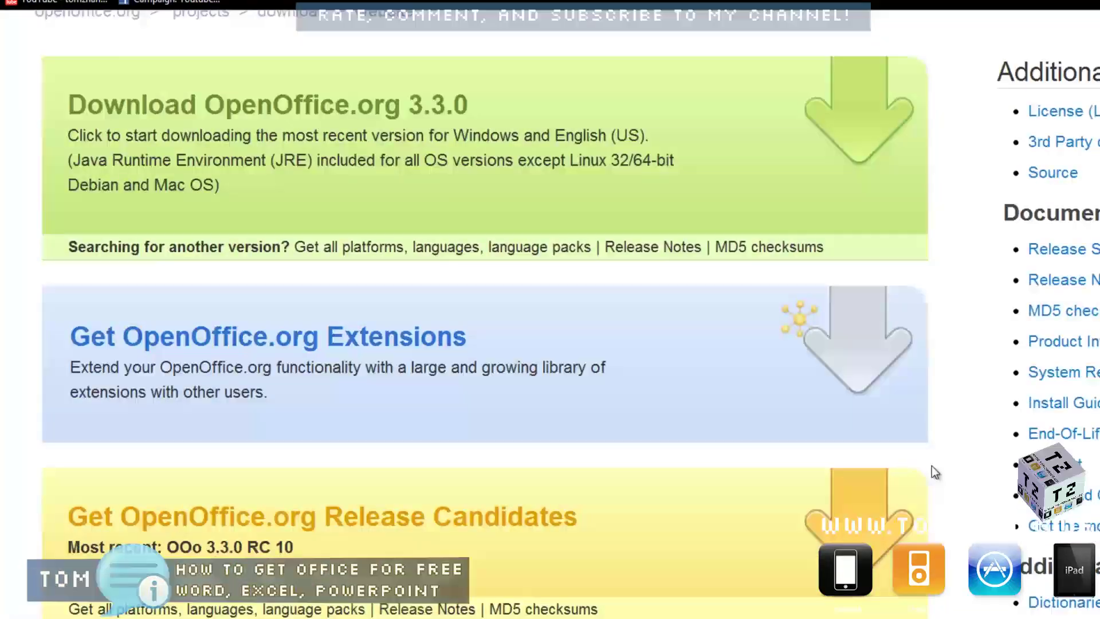
pyautogui.scroll(3, 933, 471)
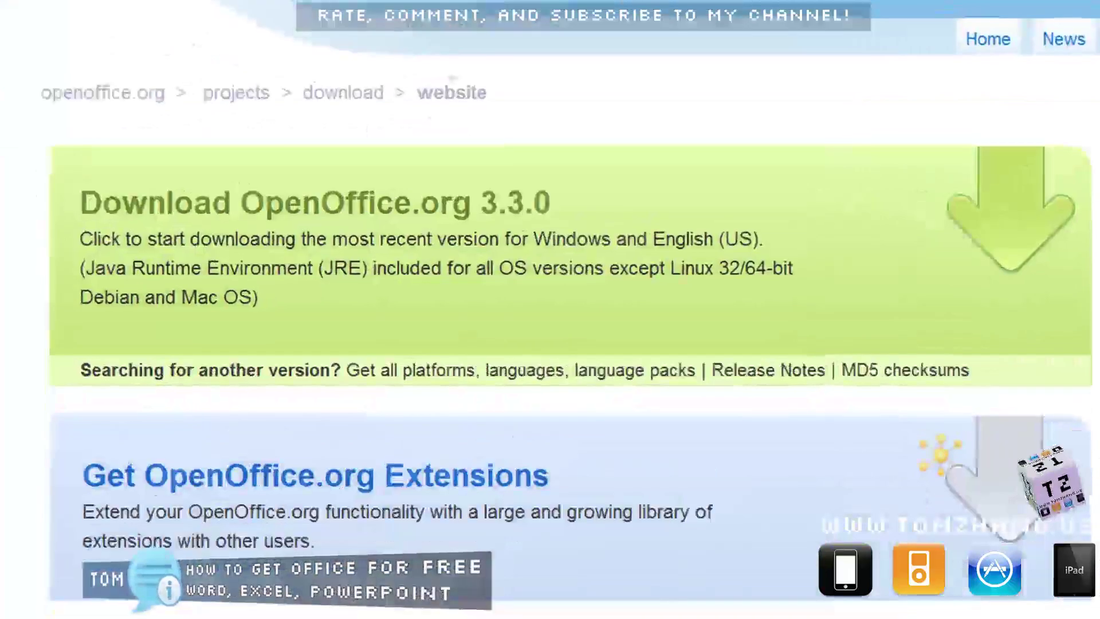
pyautogui.press('super')
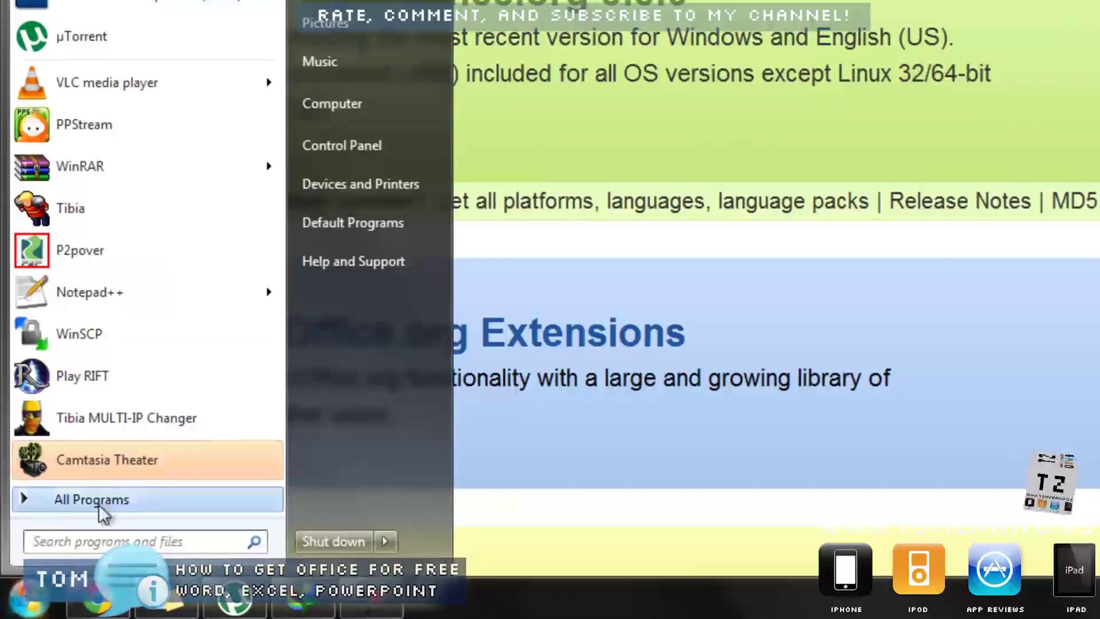
pyautogui.rightClick(379, 115)
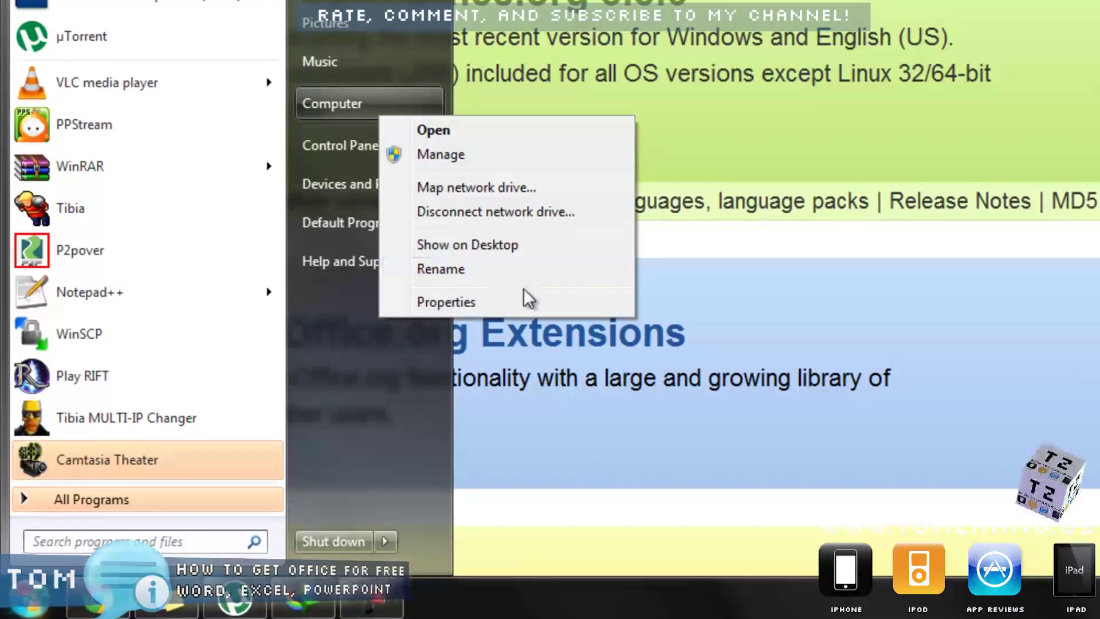
pyautogui.click(490, 301)
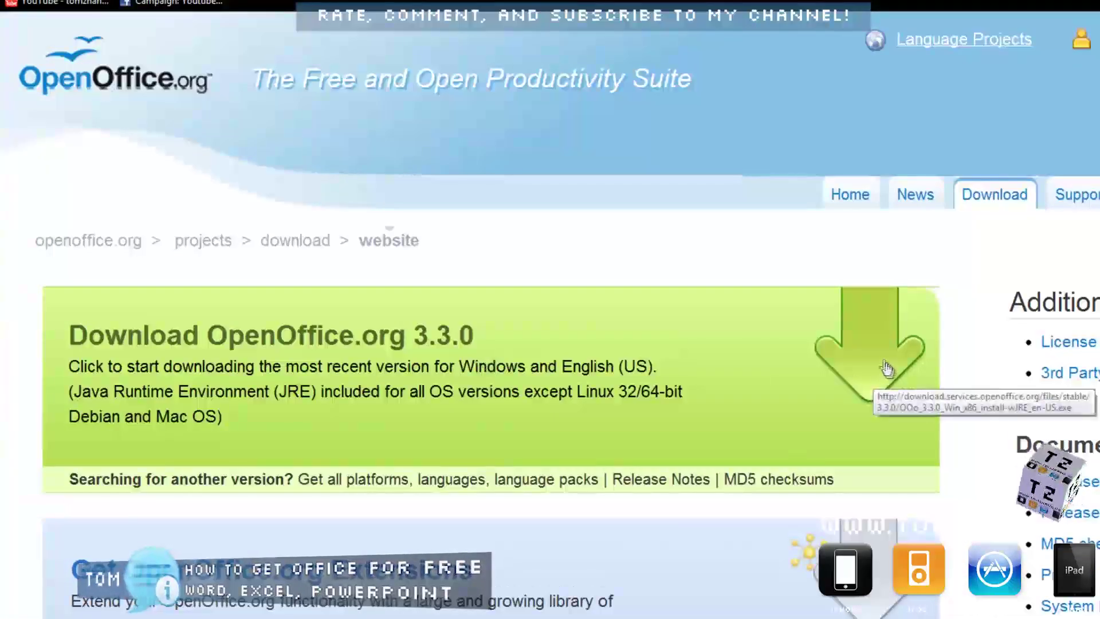
# Fetch the 150.74 MB OpenOffice.org 3.3.0 installer in IDM and bring up its actions
pyautogui.click(882, 369)
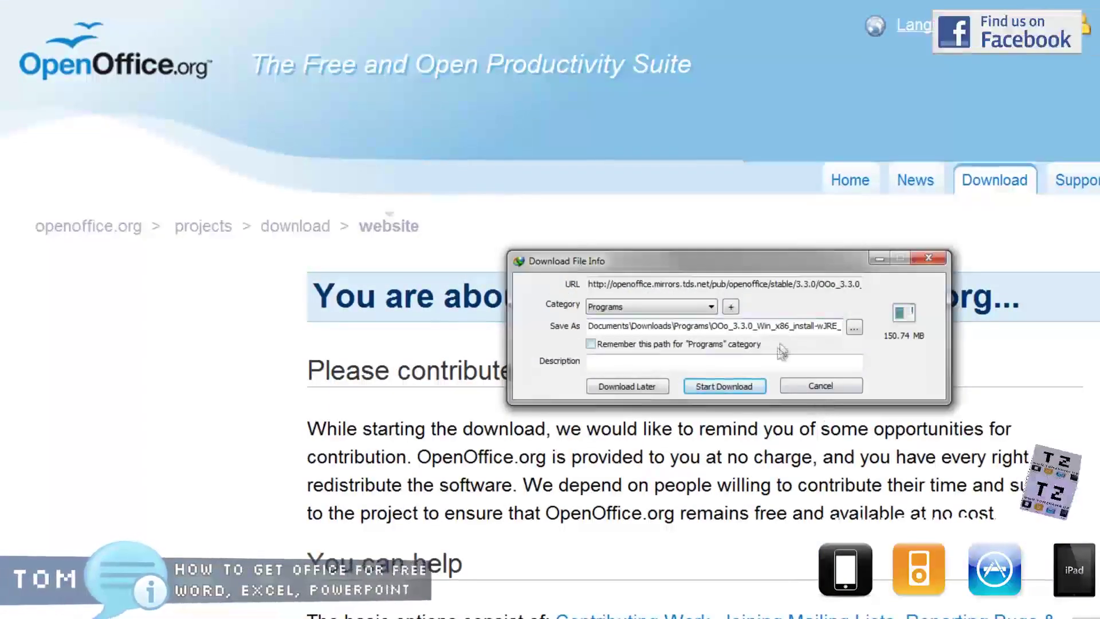
pyautogui.click(808, 388)
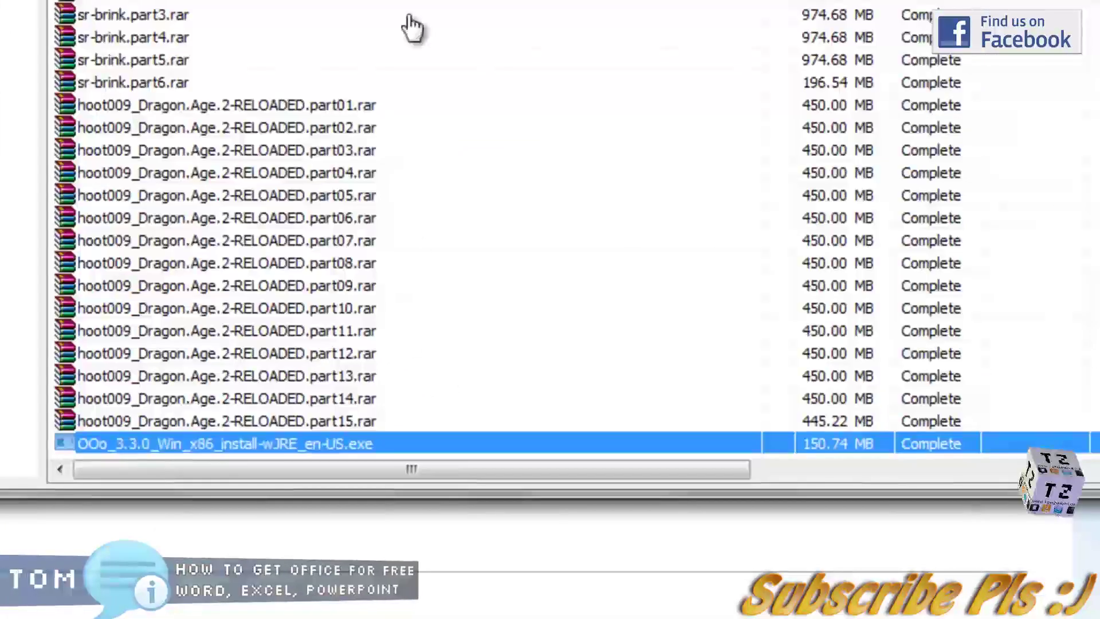
pyautogui.rightClick(285, 442)
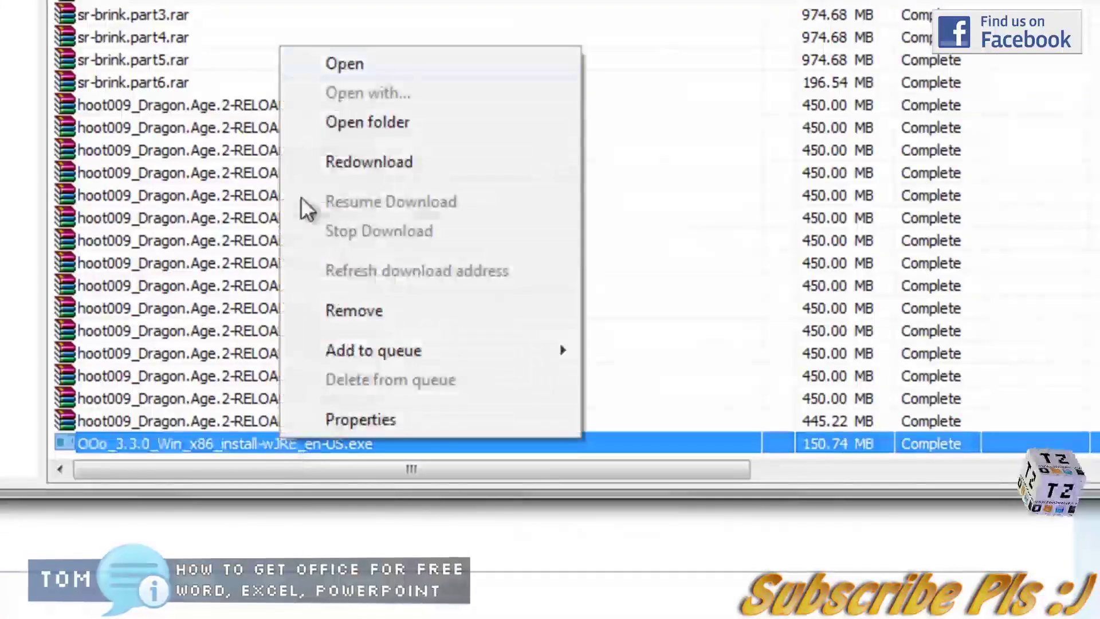
# Launch the OpenOffice.org 3.3 installer and unpack its installation files to the desktop
pyautogui.click(333, 67)
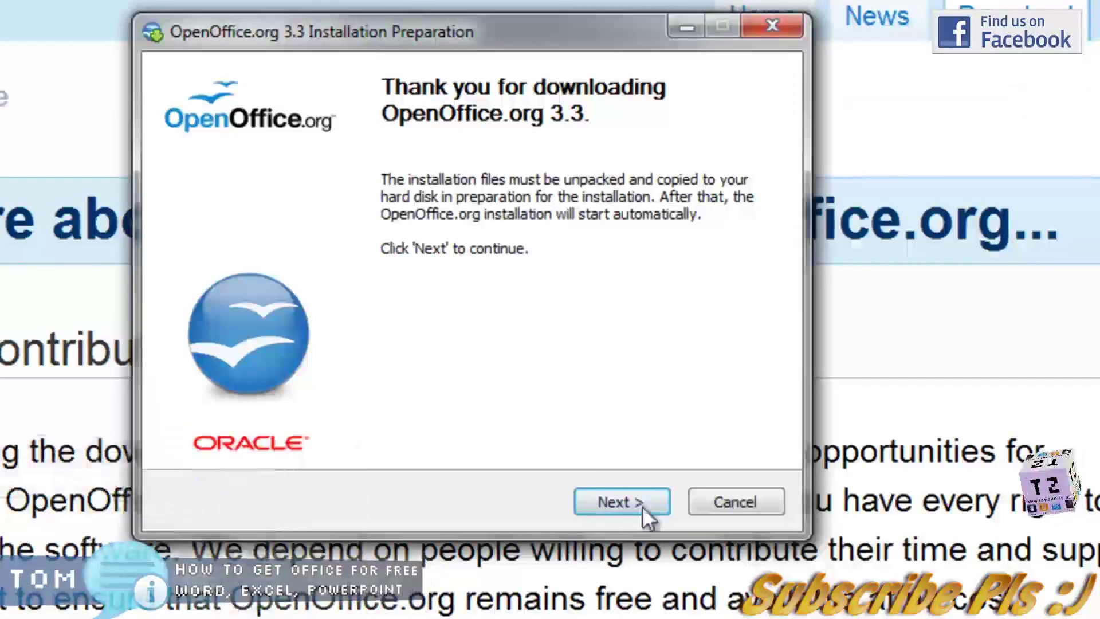
pyautogui.click(642, 504)
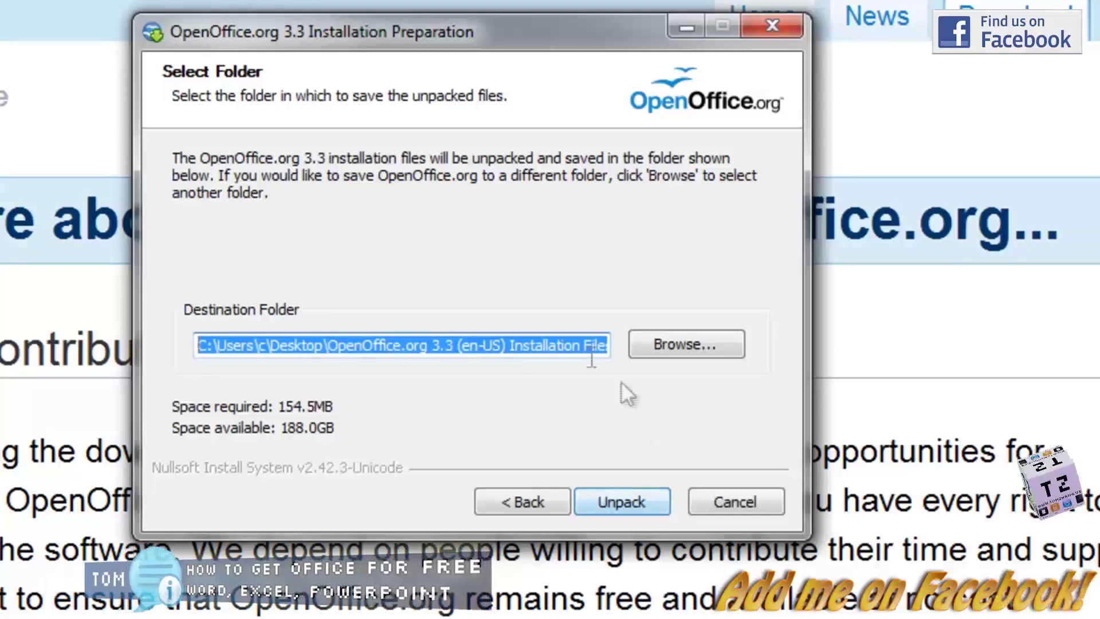
pyautogui.click(573, 347)
pyautogui.click(624, 512)
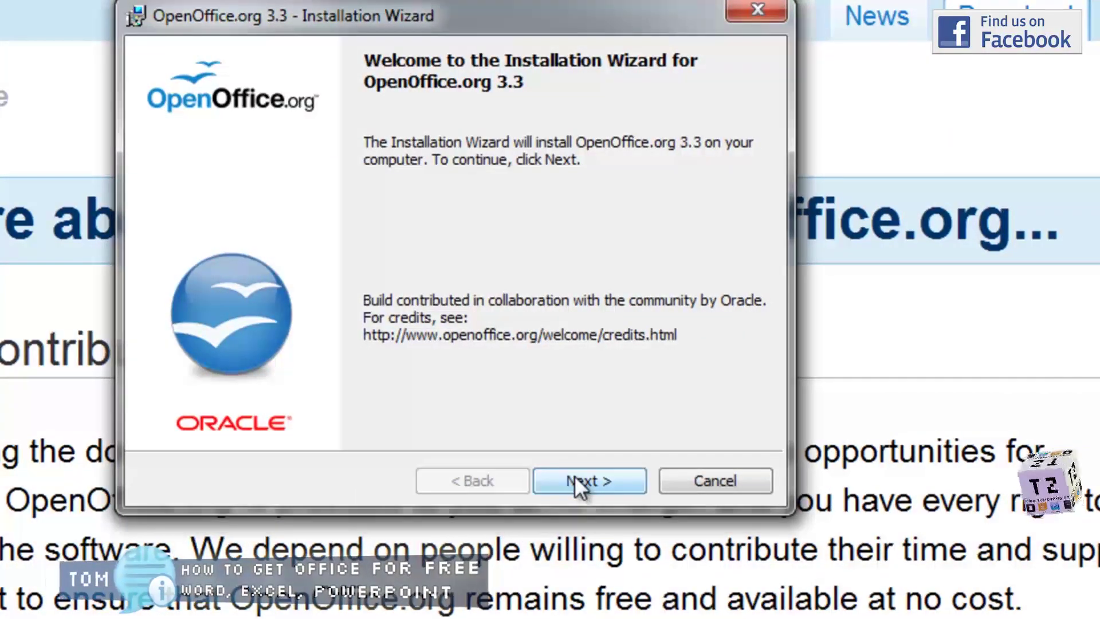
# Enter the user name and organization name, then pick the Custom setup type
pyautogui.click(574, 476)
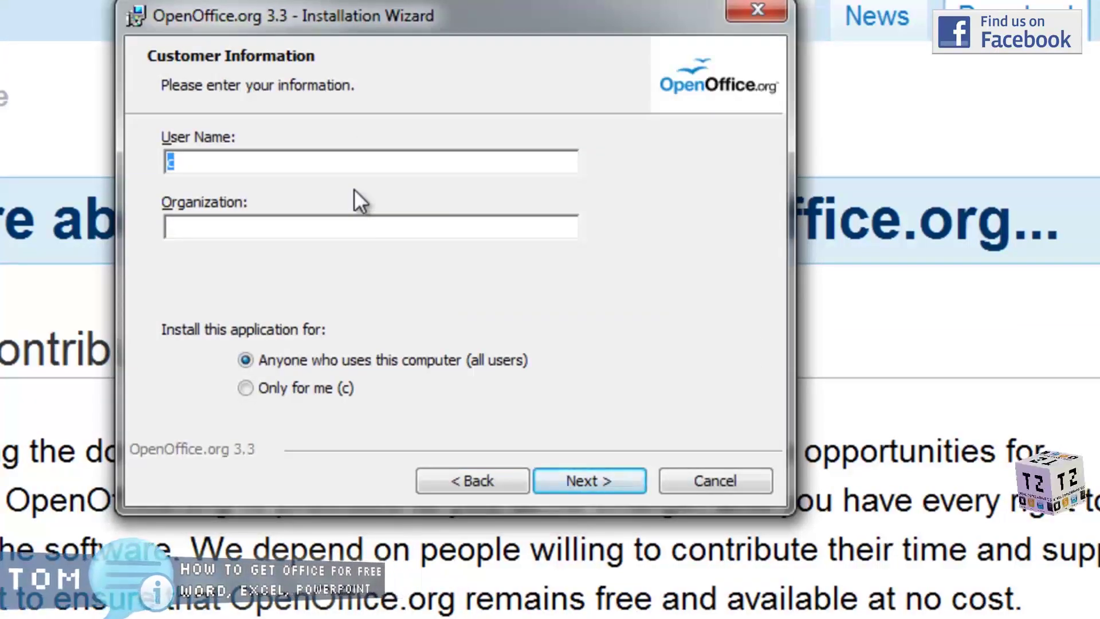
pyautogui.write('TomZhang')
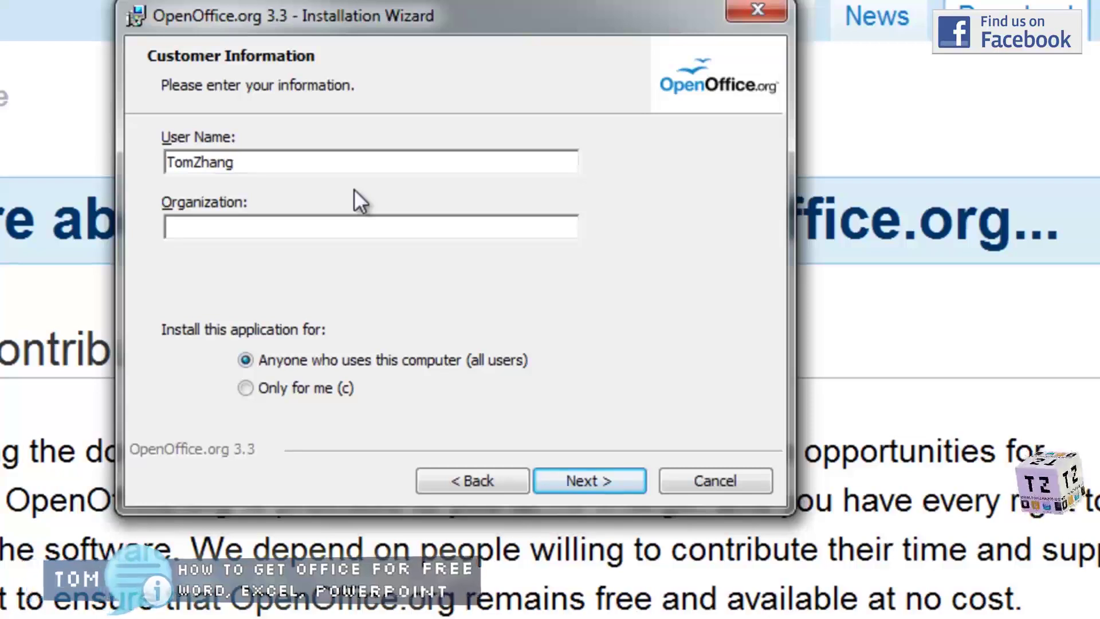
pyautogui.press('Tab')
pyautogui.write('T')
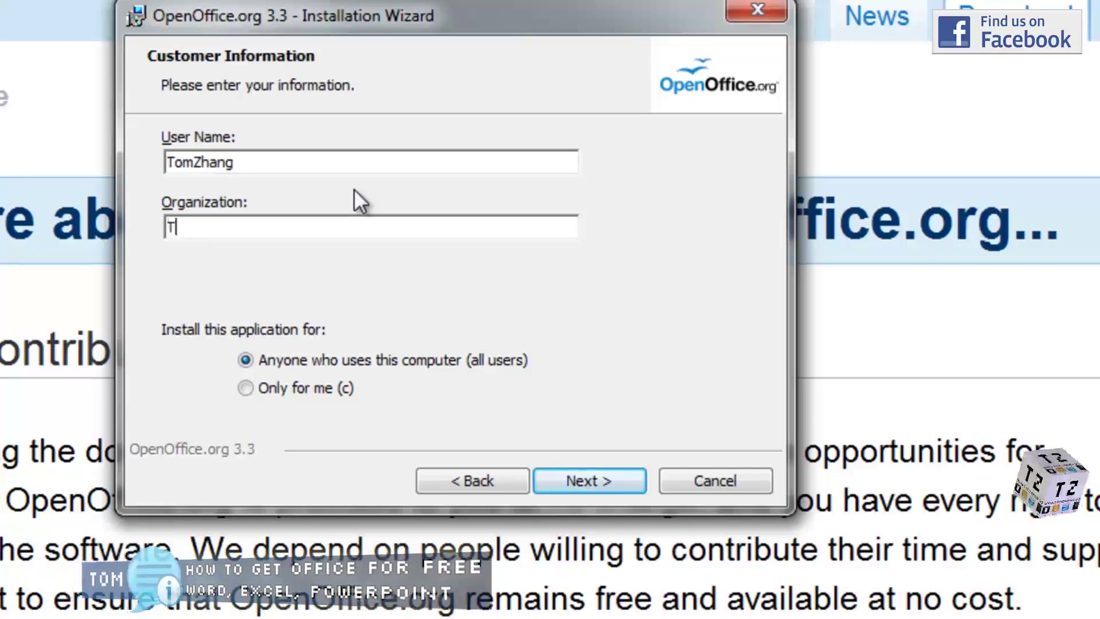
pyautogui.write('omZhang.us')
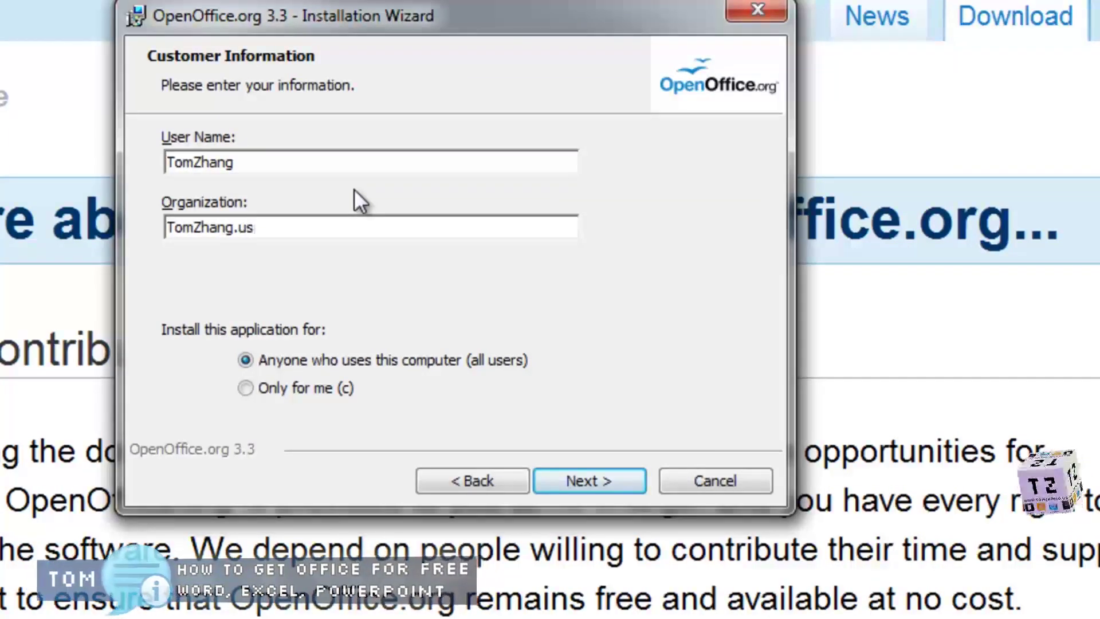
pyautogui.click(595, 487)
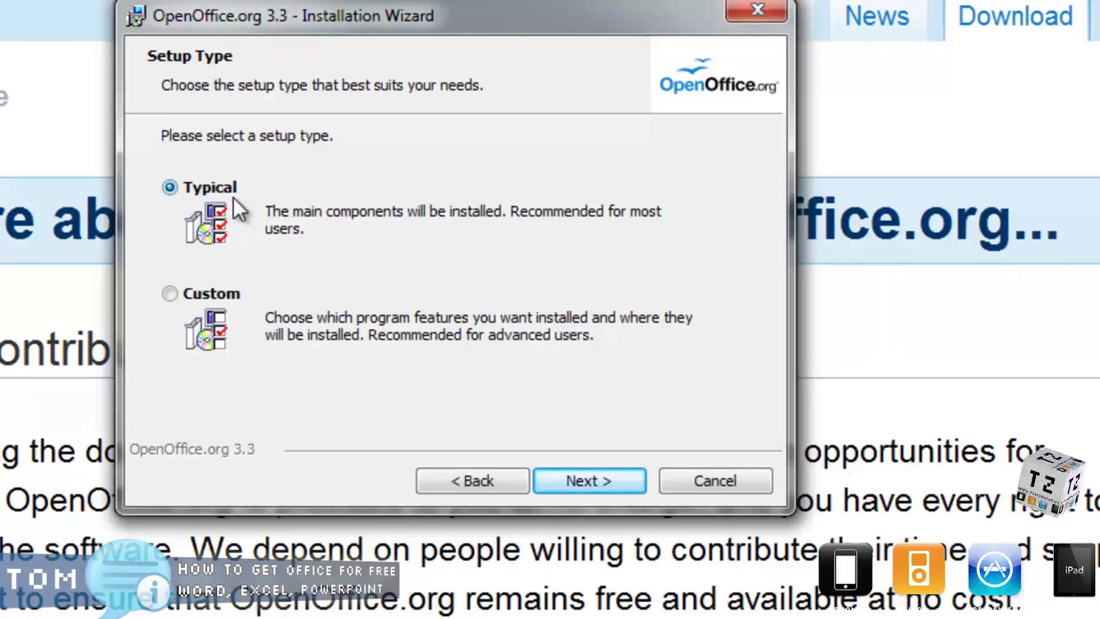
pyautogui.click(225, 292)
pyautogui.click(599, 476)
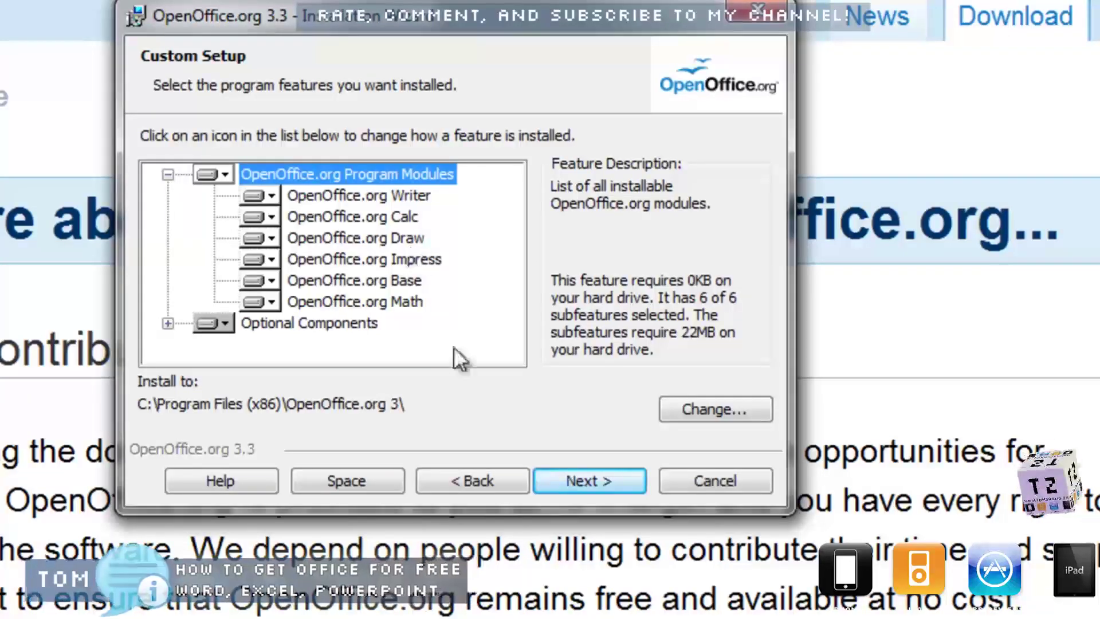
# Review the custom feature list, switch to Typical setup, and start installing OpenOffice.org 3.3
pyautogui.click(471, 478)
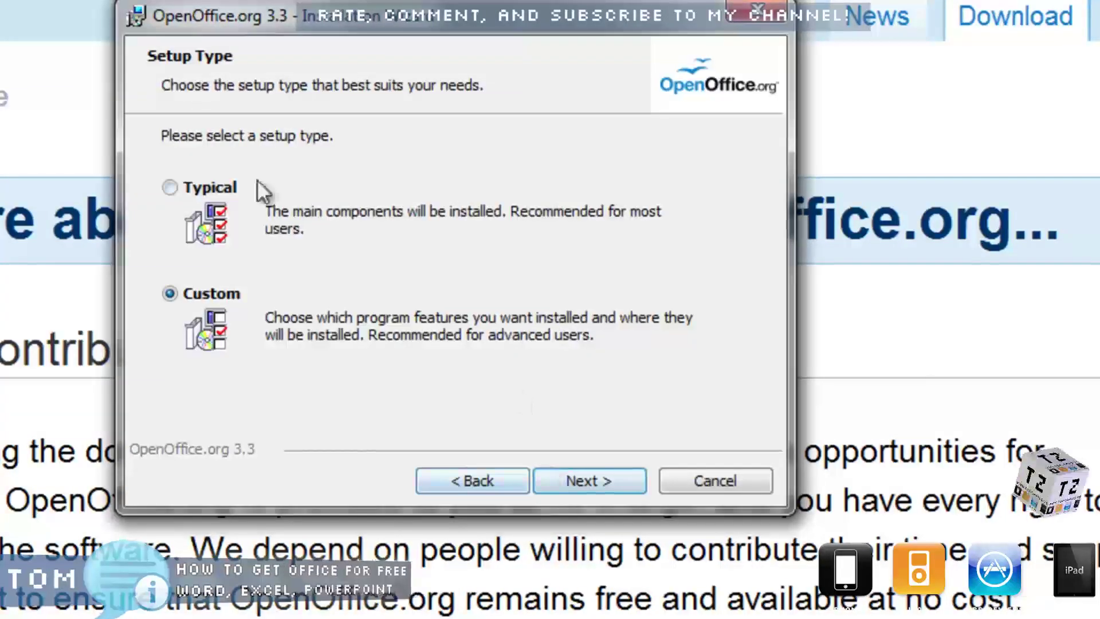
pyautogui.click(633, 479)
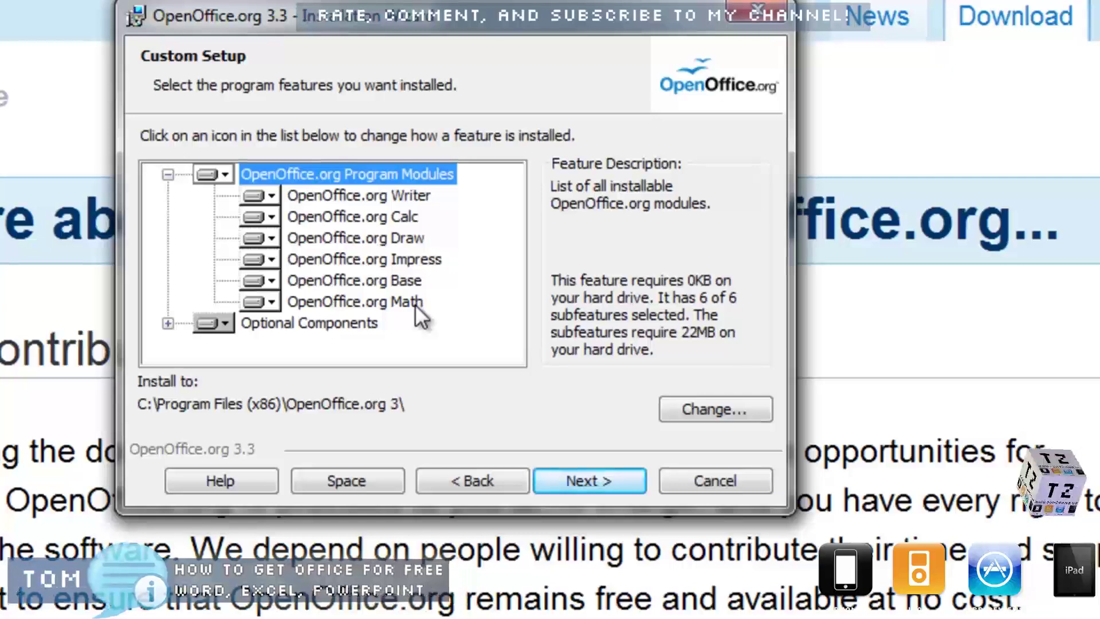
pyautogui.click(503, 479)
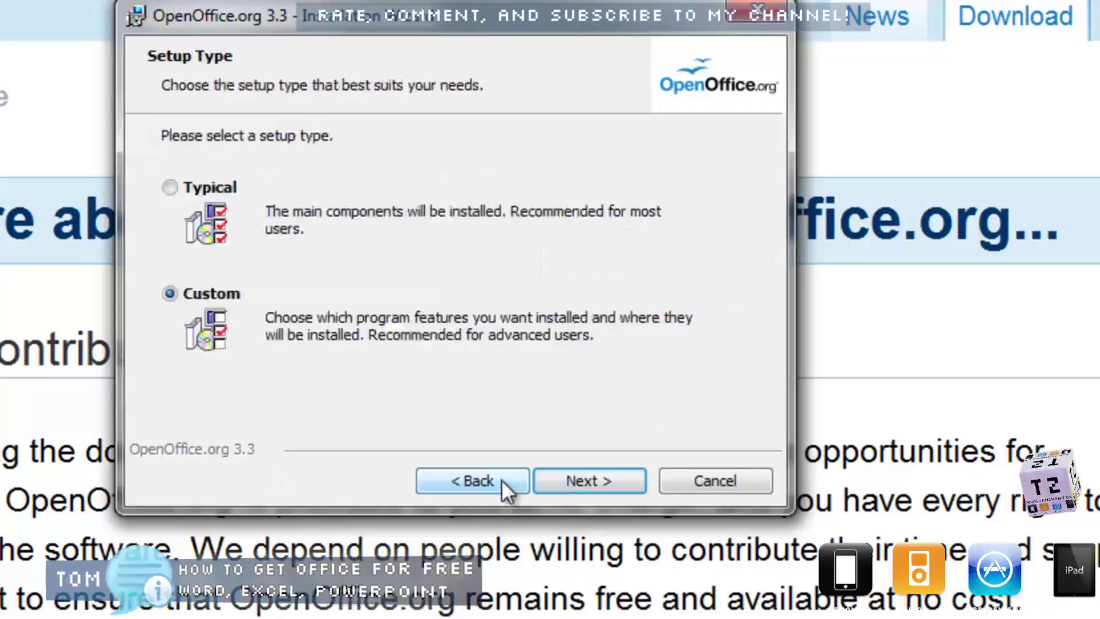
pyautogui.click(225, 186)
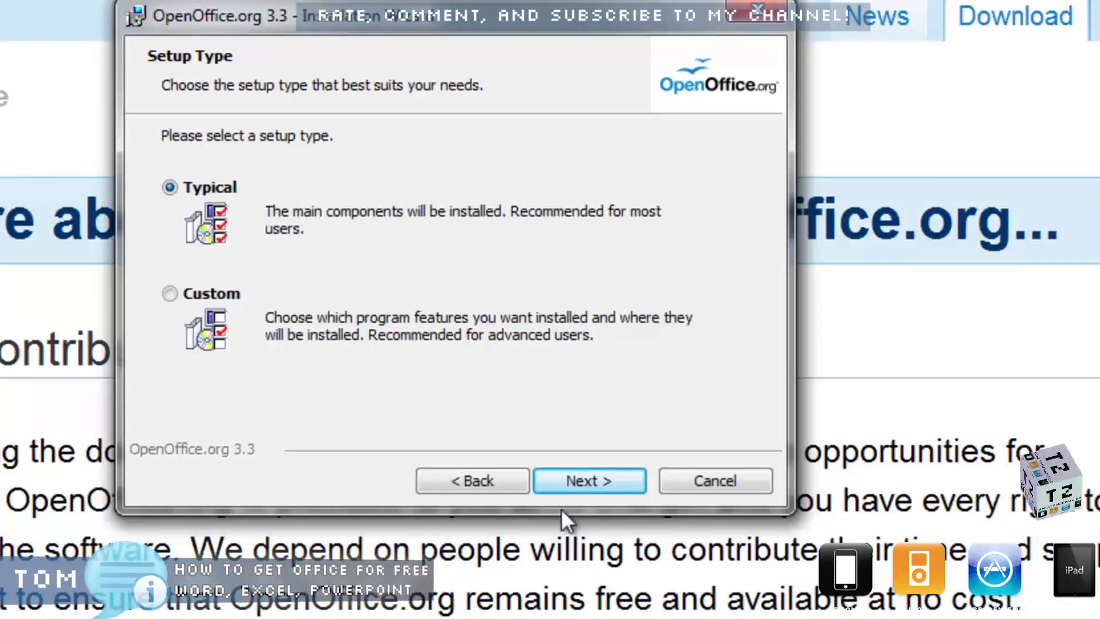
pyautogui.click(582, 483)
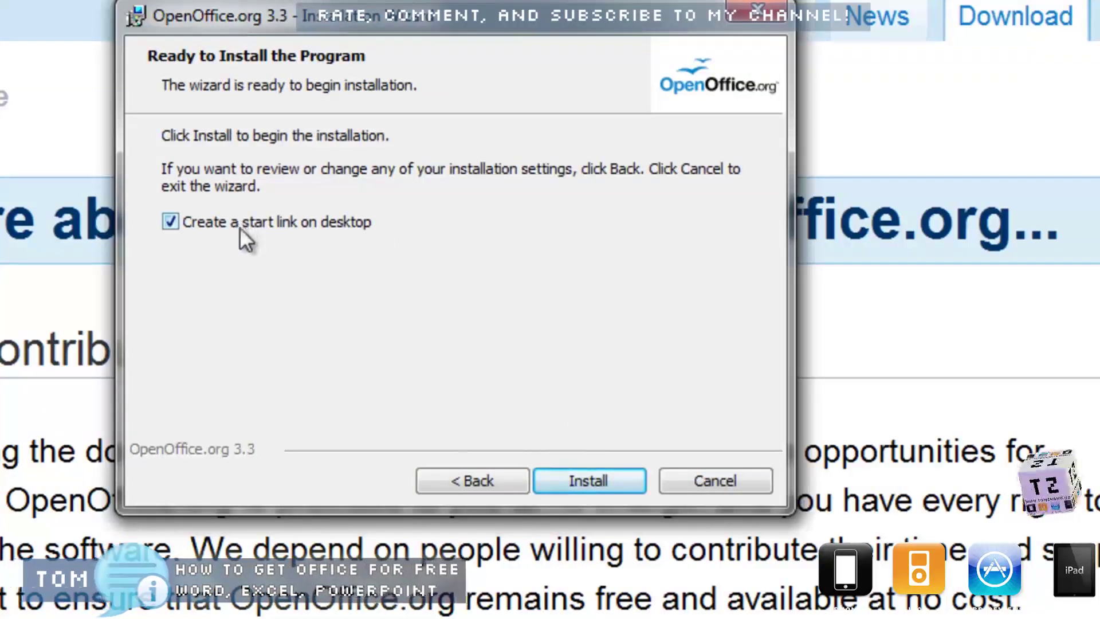
pyautogui.click(605, 477)
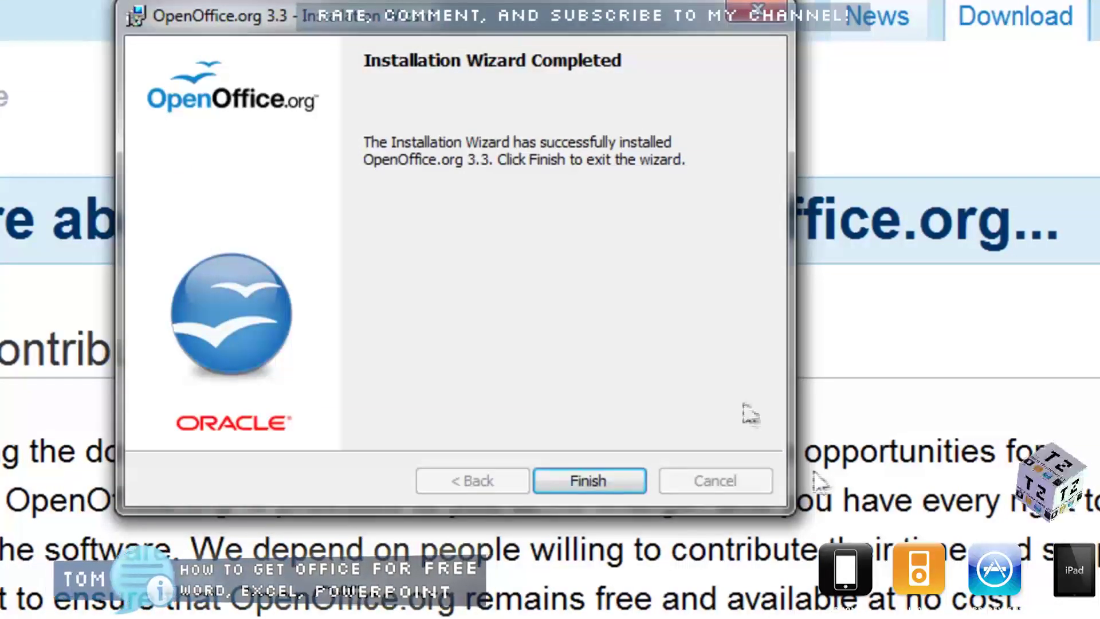
# Move the finished installer window aside and close the wizard with Finish
pyautogui.moveTo(497, 19); pyautogui.dragTo(657, 99)
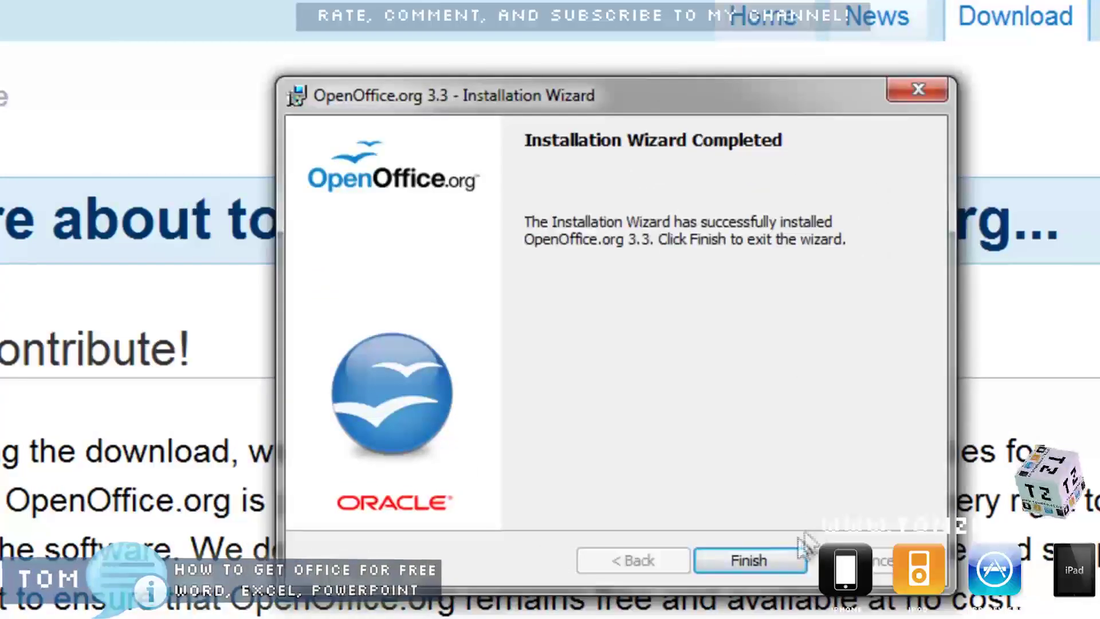
pyautogui.click(799, 561)
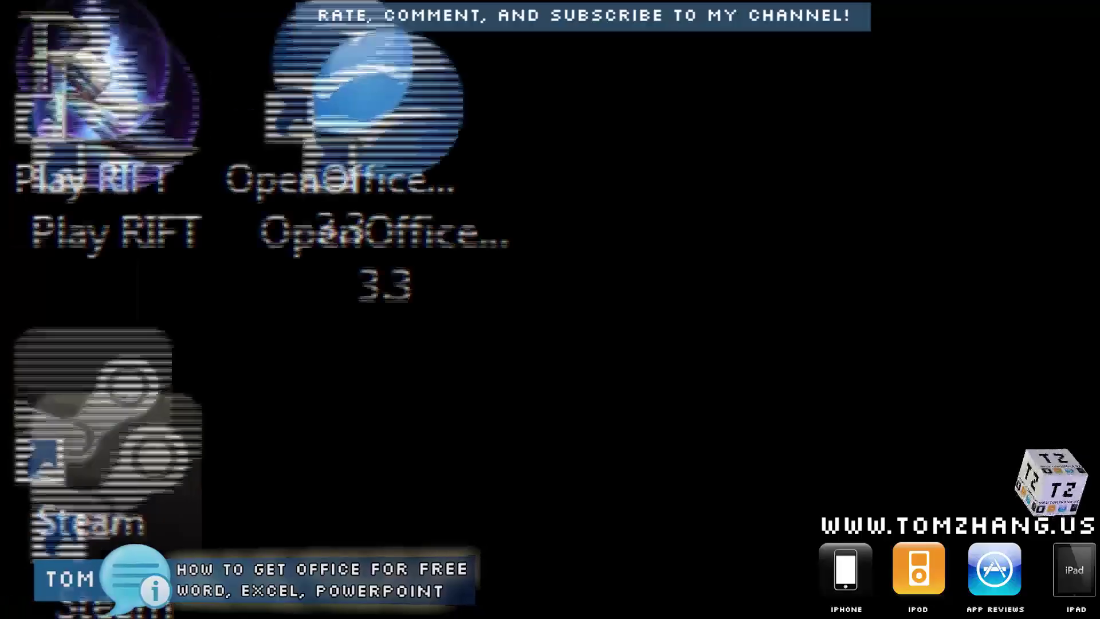
# Start OpenOffice.org 3.3 from its desktop icon and decline registration
pyautogui.doubleClick(514, 261)
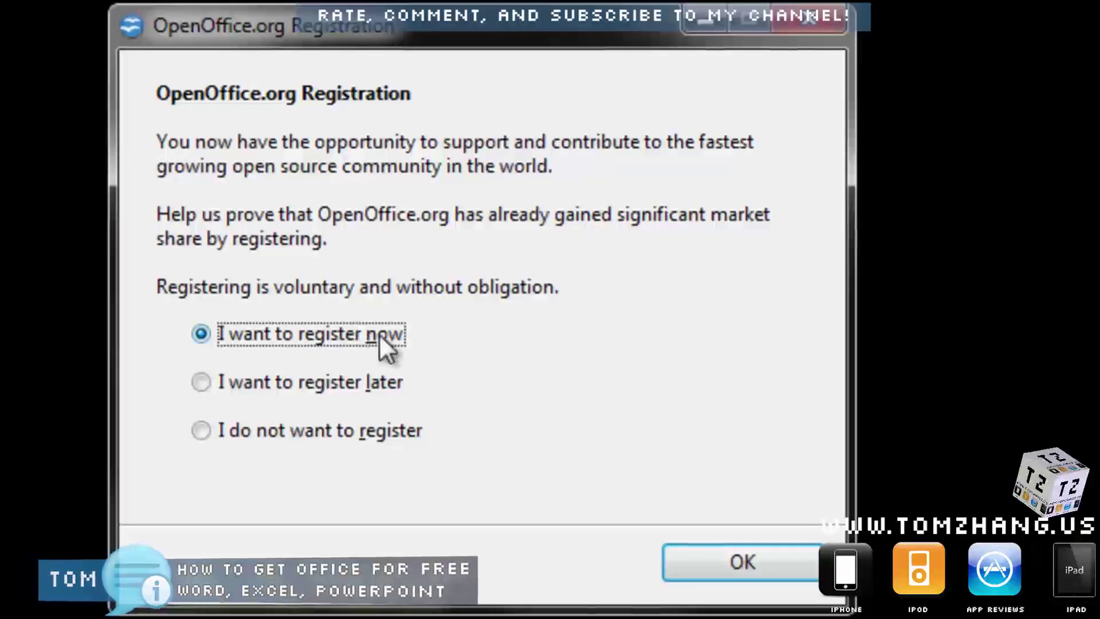
pyautogui.click(393, 431)
pyautogui.click(752, 558)
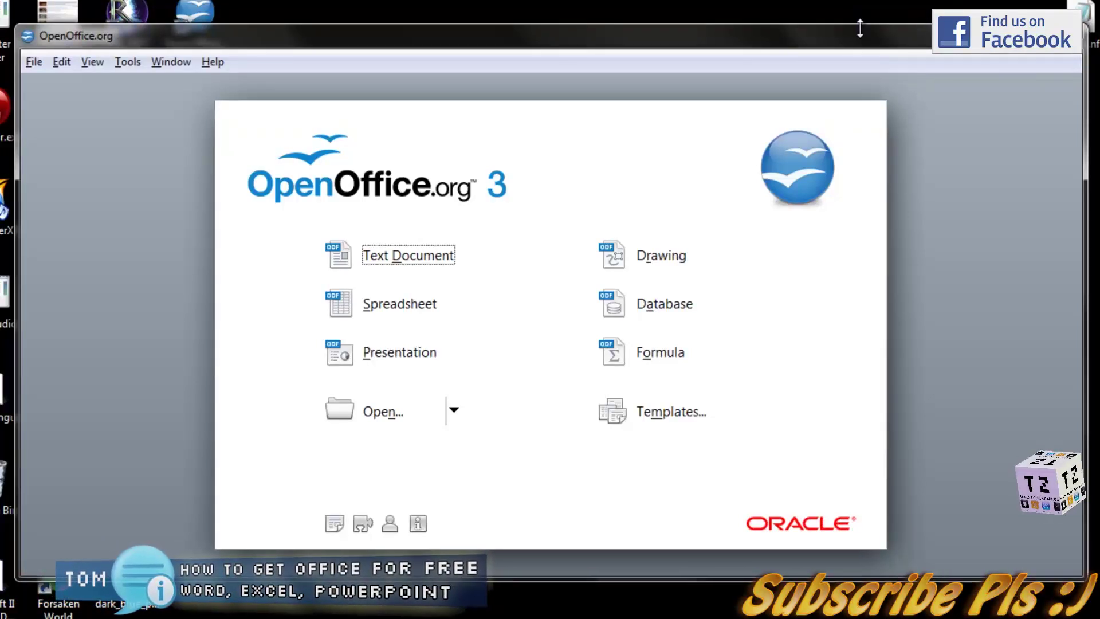
pyautogui.moveTo(856, 34); pyautogui.dragTo(855, 47)
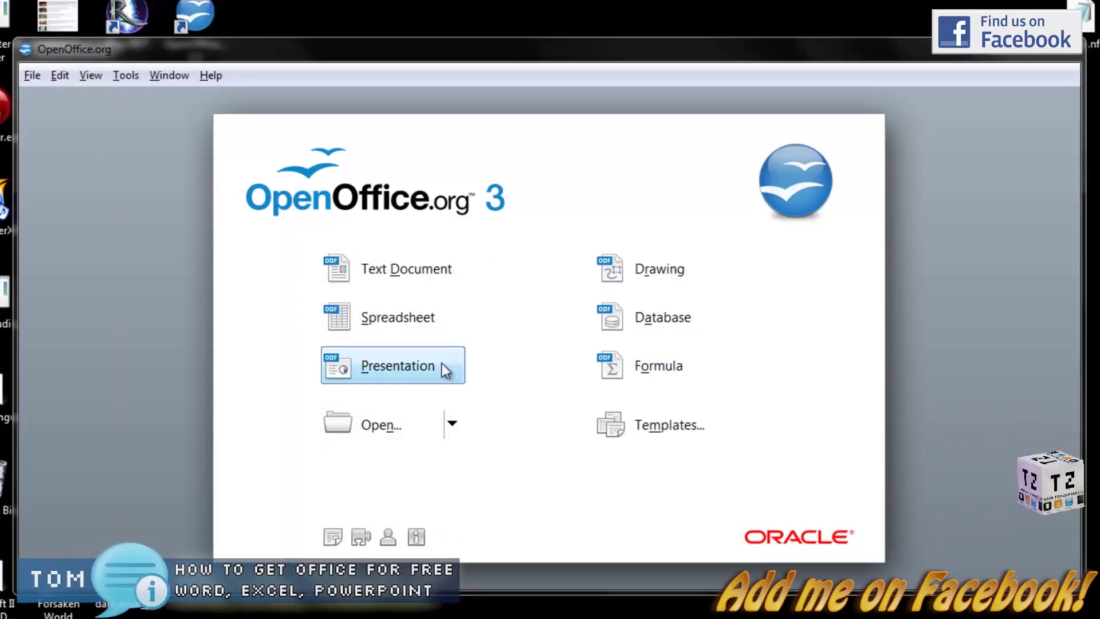
pyautogui.click(430, 283)
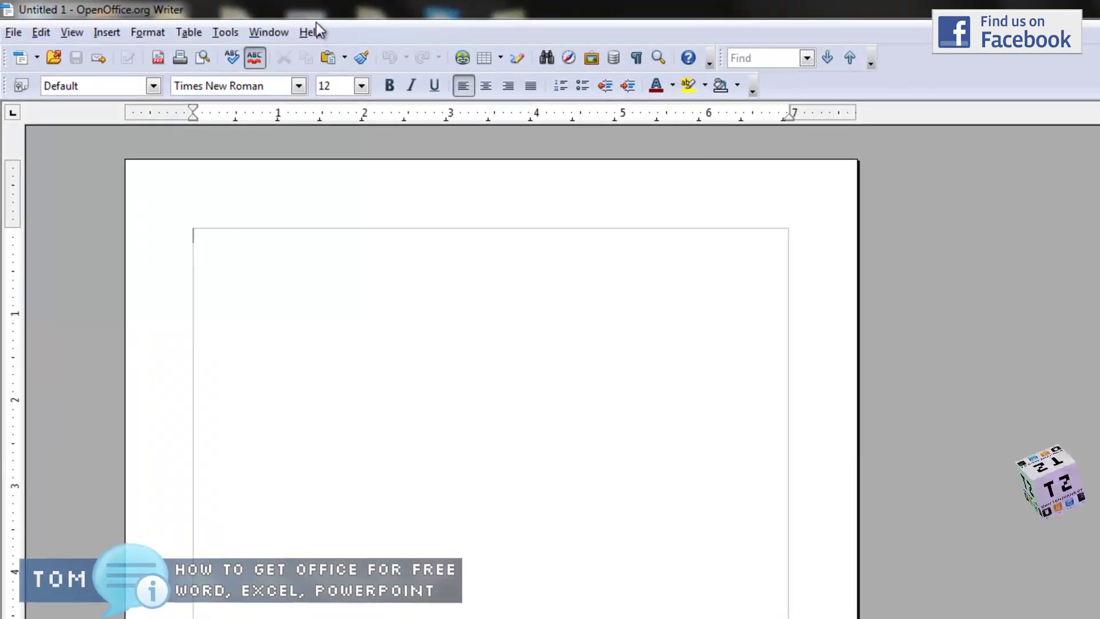
# Run Help > Check for Updates and dismiss the up-to-date report
pyautogui.click(314, 25)
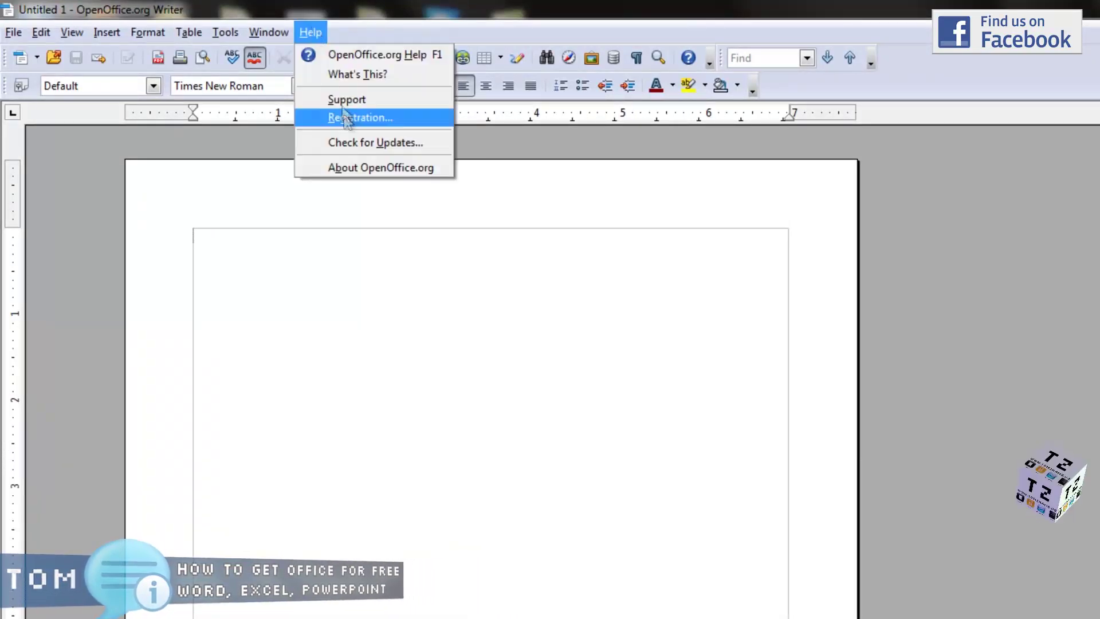
pyautogui.click(346, 143)
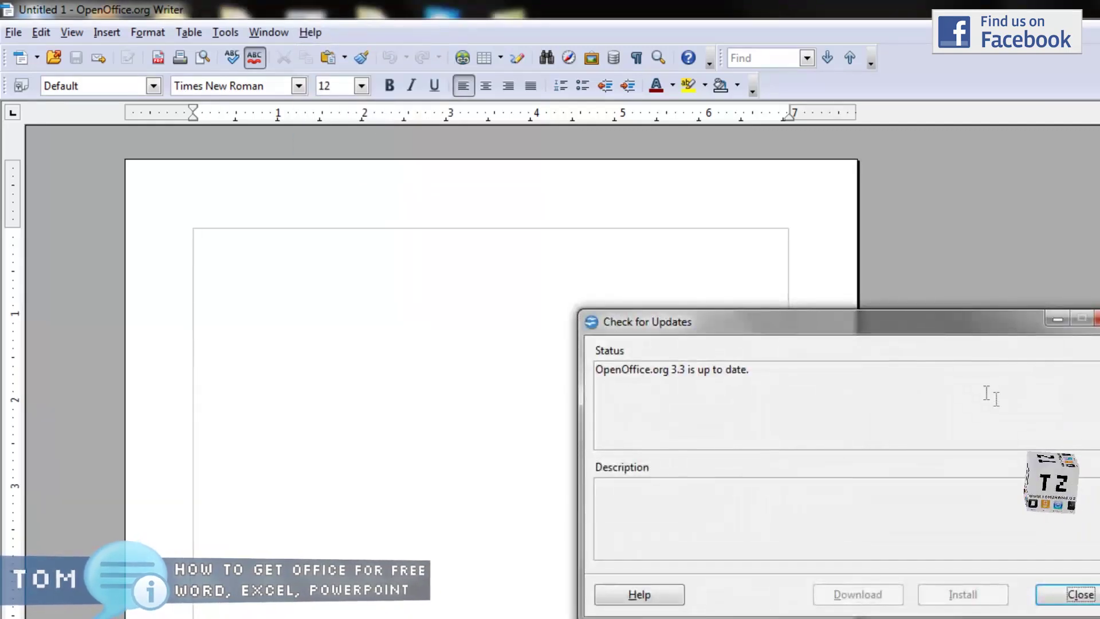
pyautogui.click(1079, 594)
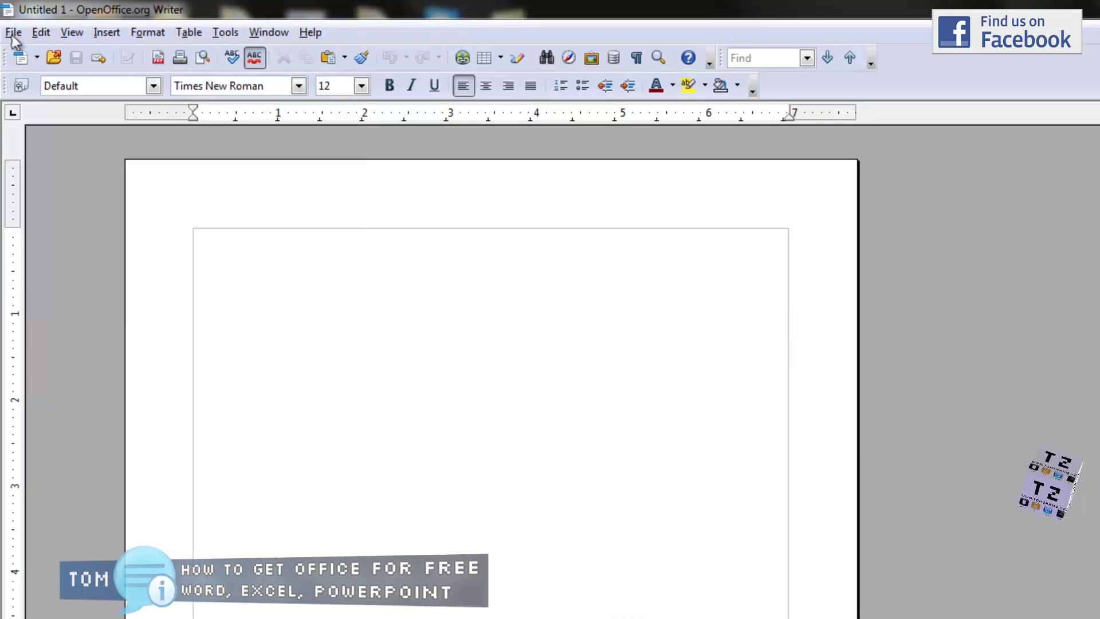
# Try reopening recent file candida_albicans_zhang.doc and dismiss the missing-file error
pyautogui.click(12, 32)
pyautogui.moveTo(44, 93)
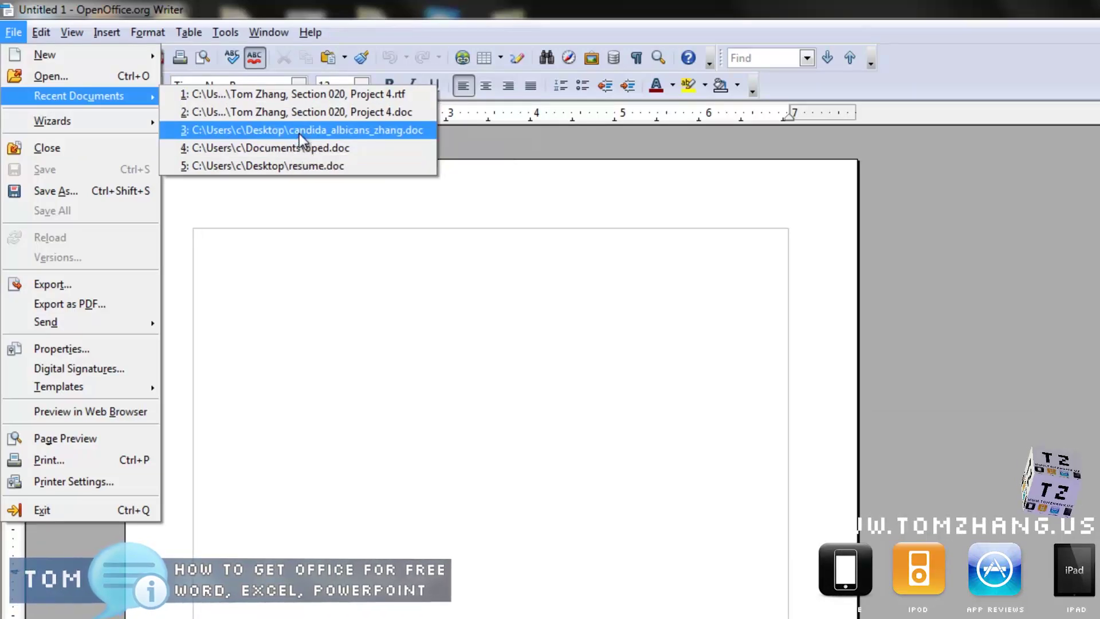
pyautogui.click(297, 138)
pyautogui.press('Return')
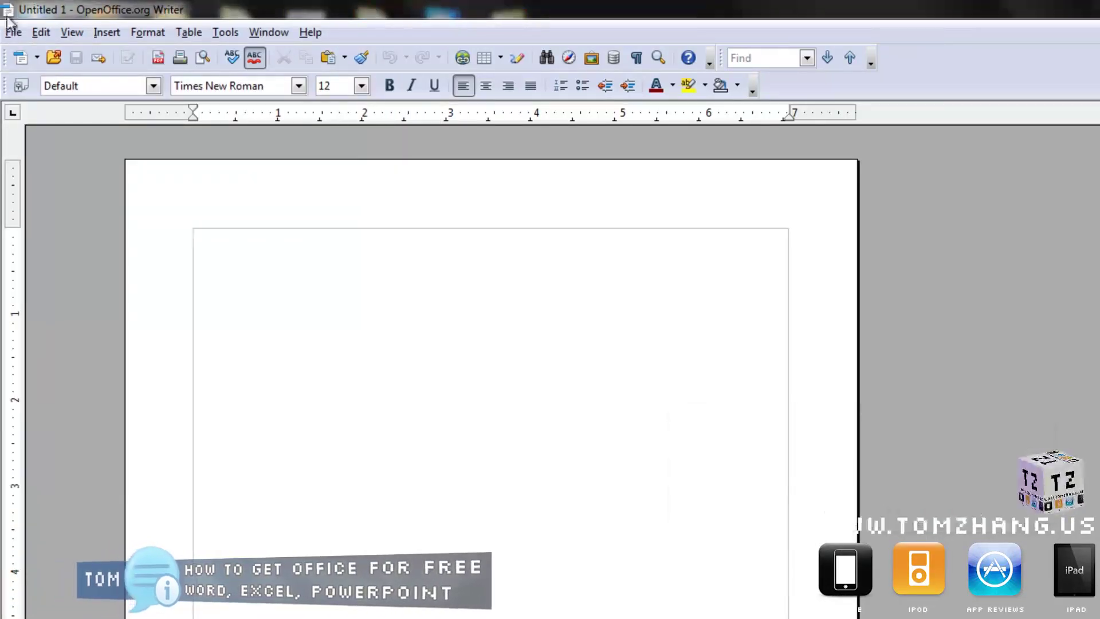
# Browse the File and Edit menus, then bring up the Windows Start menu
pyautogui.click(13, 32)
pyautogui.click(40, 32)
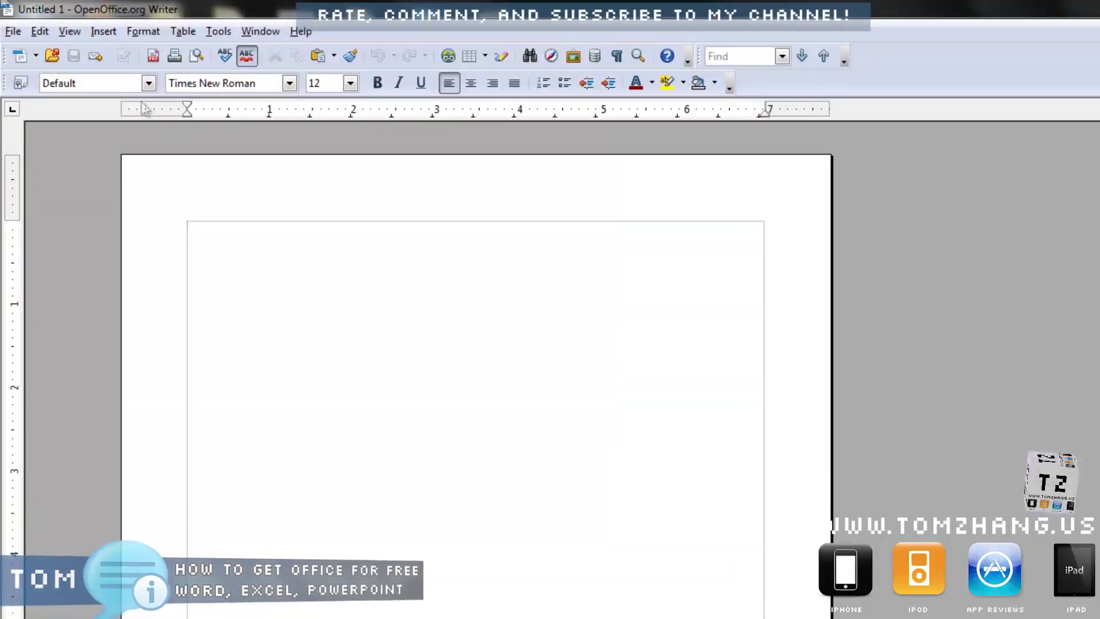
pyautogui.click(12, 31)
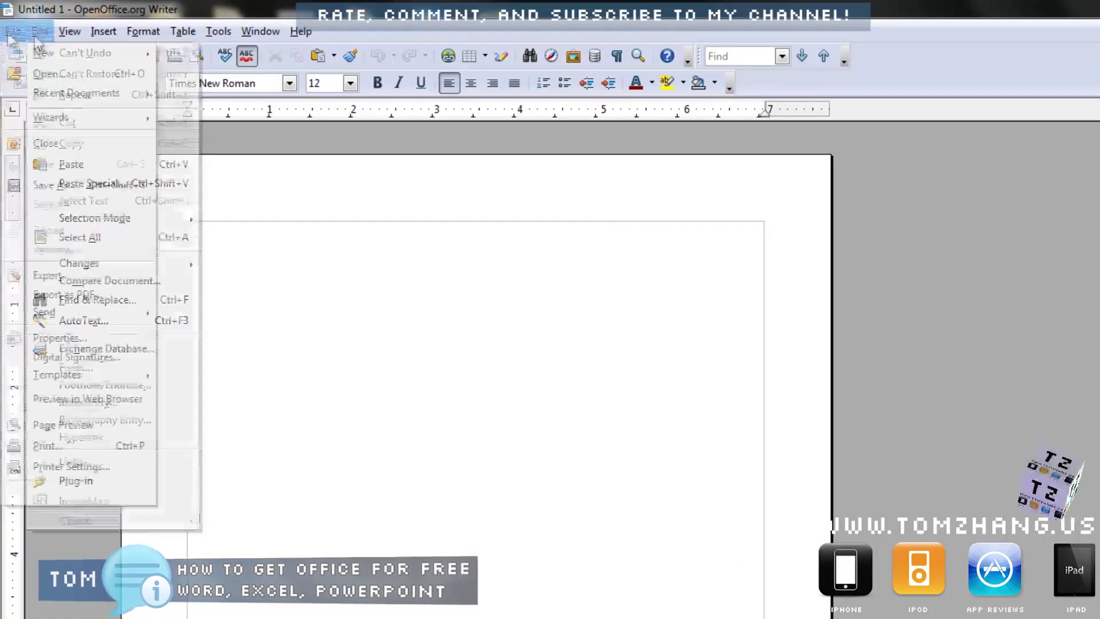
pyautogui.click(12, 31)
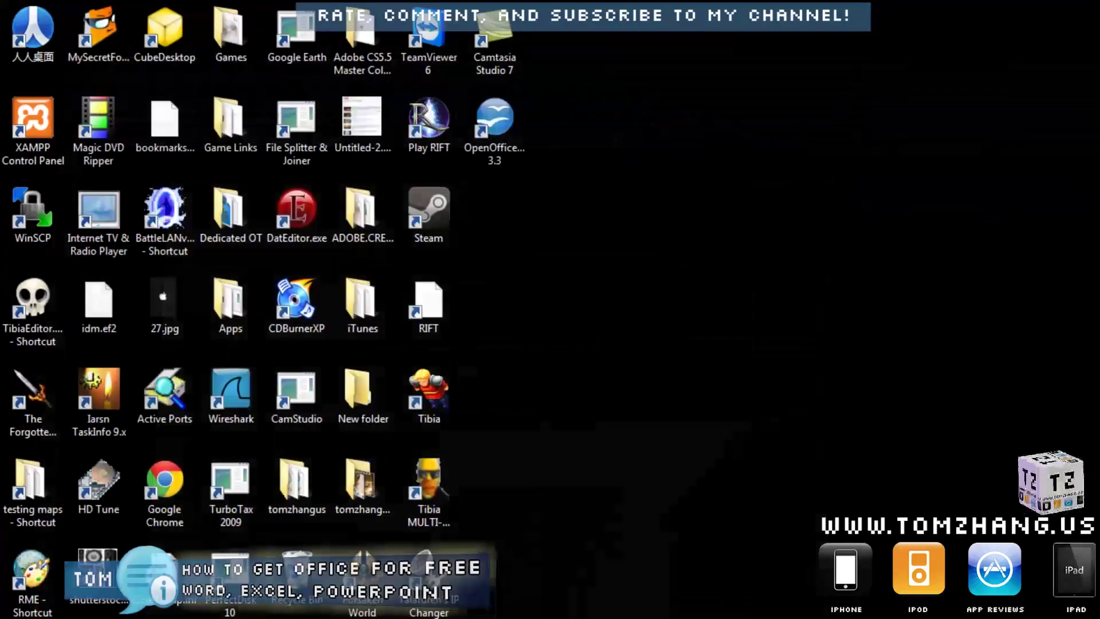
pyautogui.press('super')
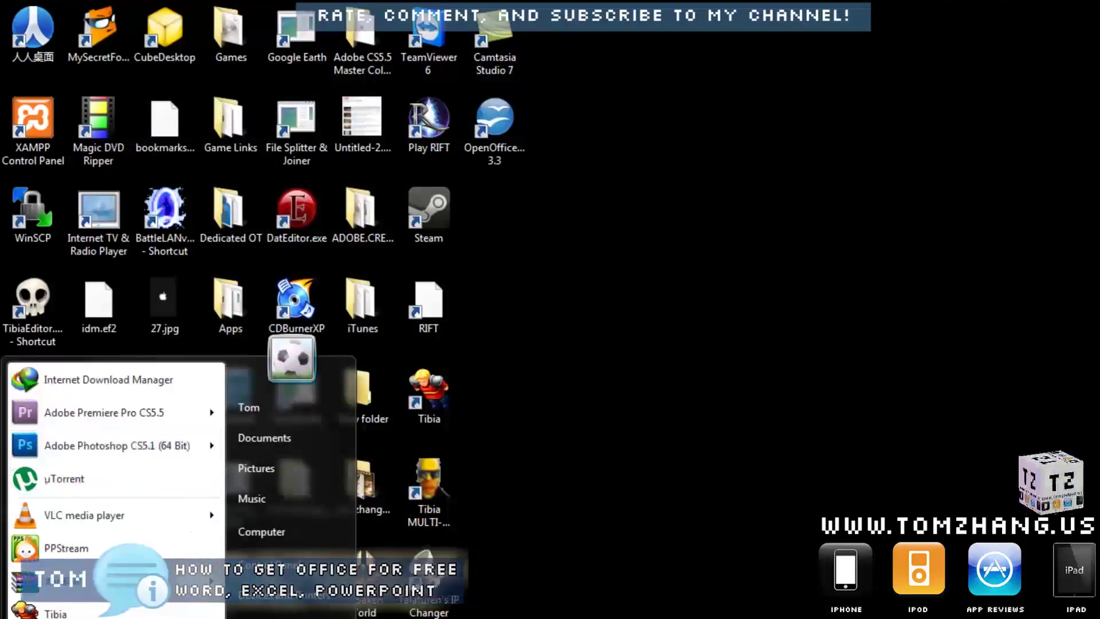
# Relaunch OpenOffice.org, open a blank Untitled 1 spreadsheet, then return to the Start Center
pyautogui.click(560, 609)
pyautogui.doubleClick(500, 136)
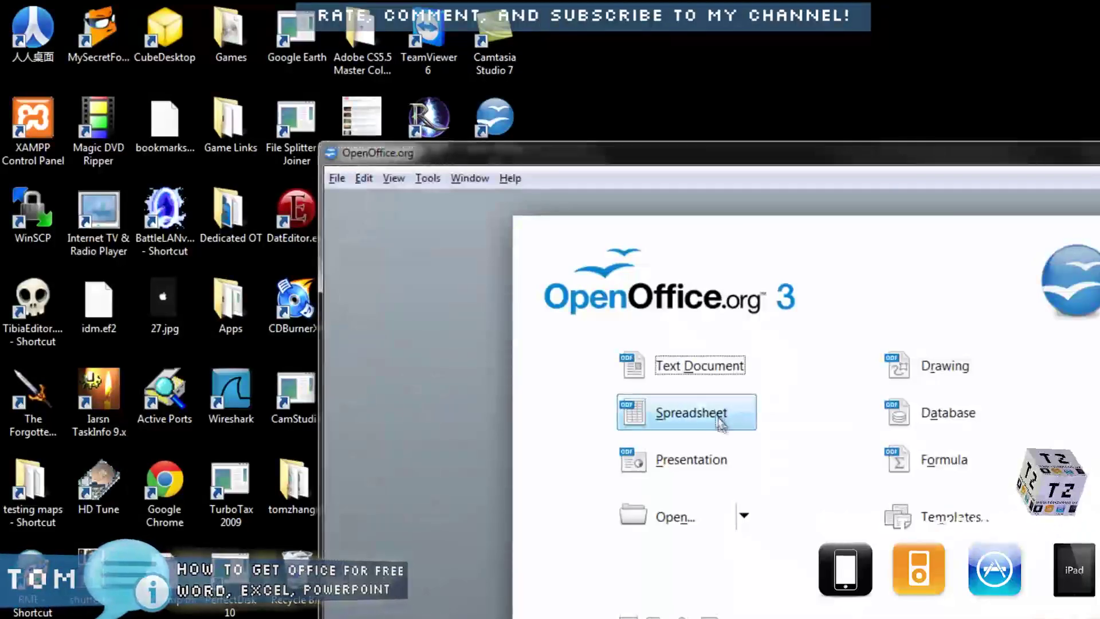
pyautogui.click(715, 416)
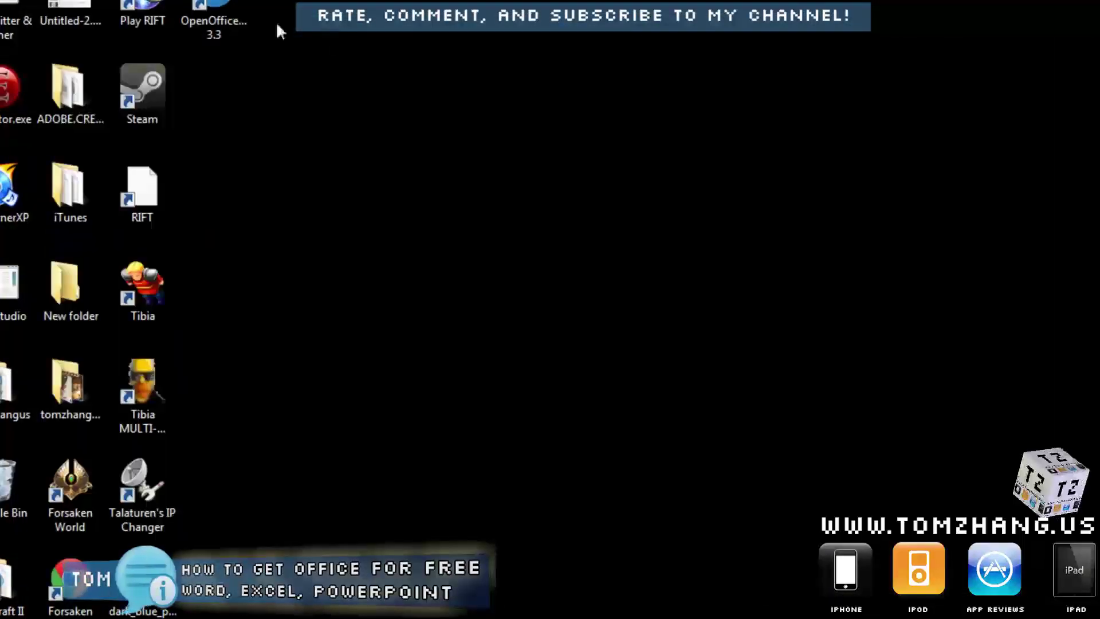
pyautogui.doubleClick(213, 19)
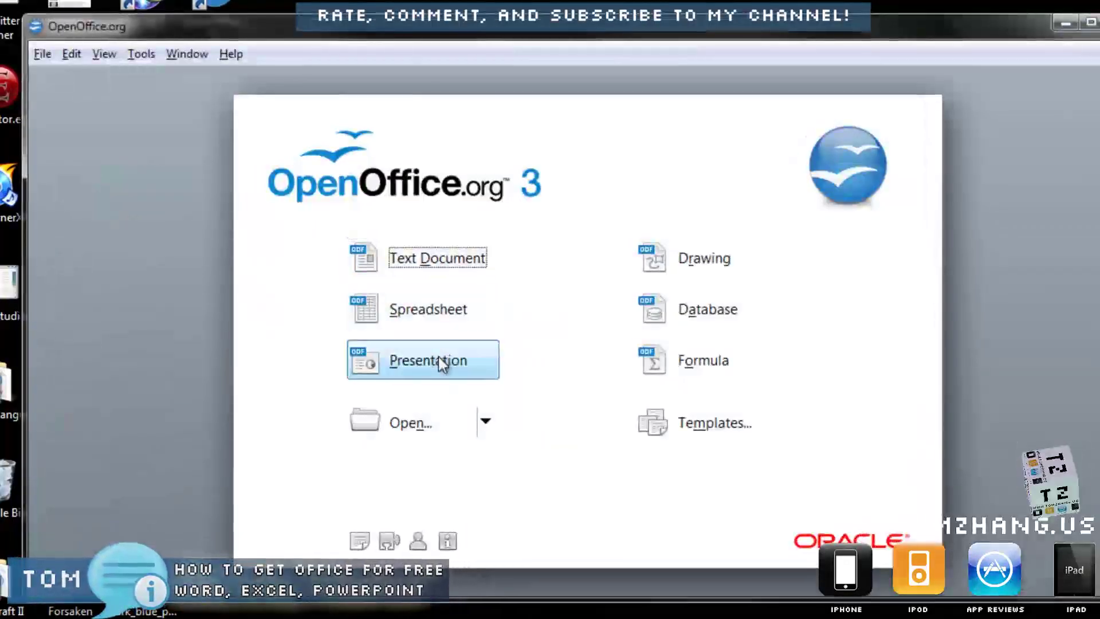
# Build the 7-slide Untitled 1 presentation from the Introducing a New Product template, accepting the wizard defaults
pyautogui.click(442, 362)
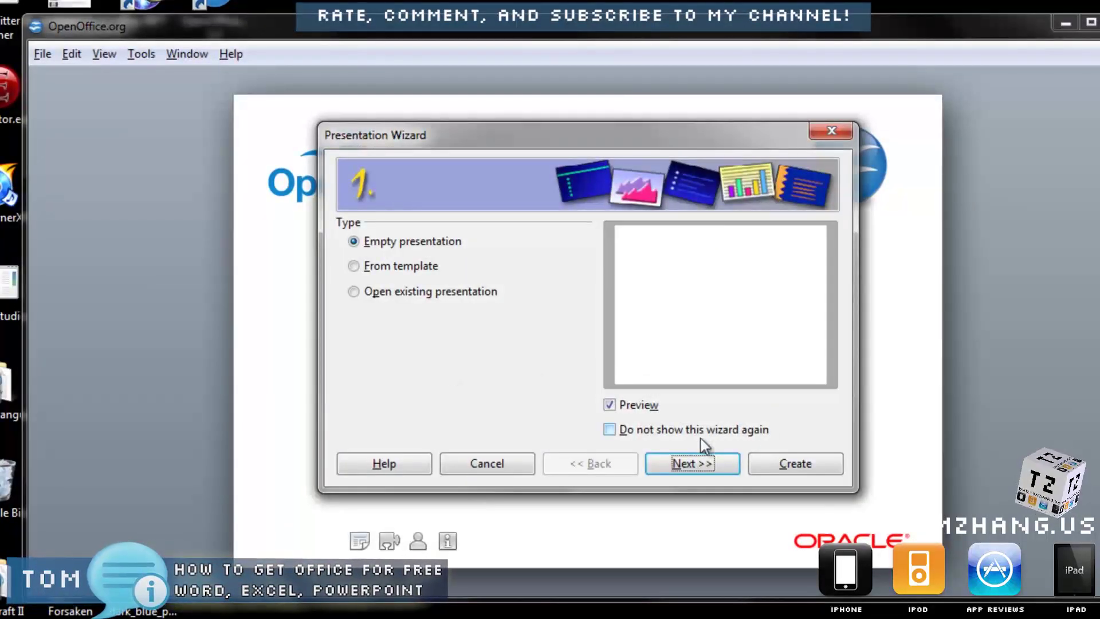
pyautogui.click(381, 271)
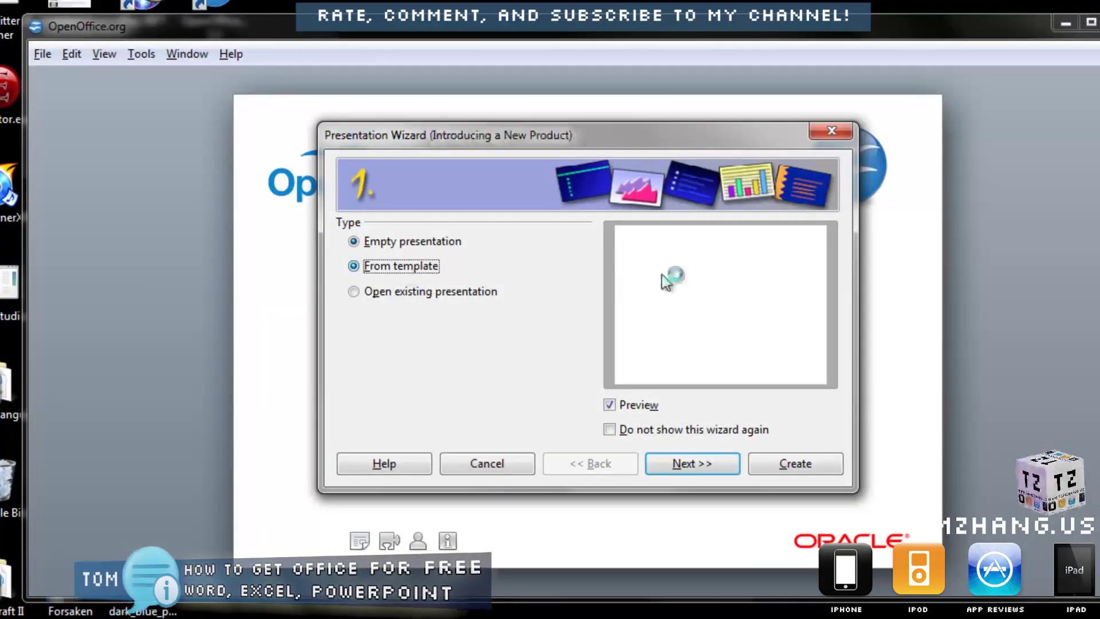
pyautogui.click(708, 470)
pyautogui.click(709, 472)
pyautogui.click(710, 473)
pyautogui.click(713, 474)
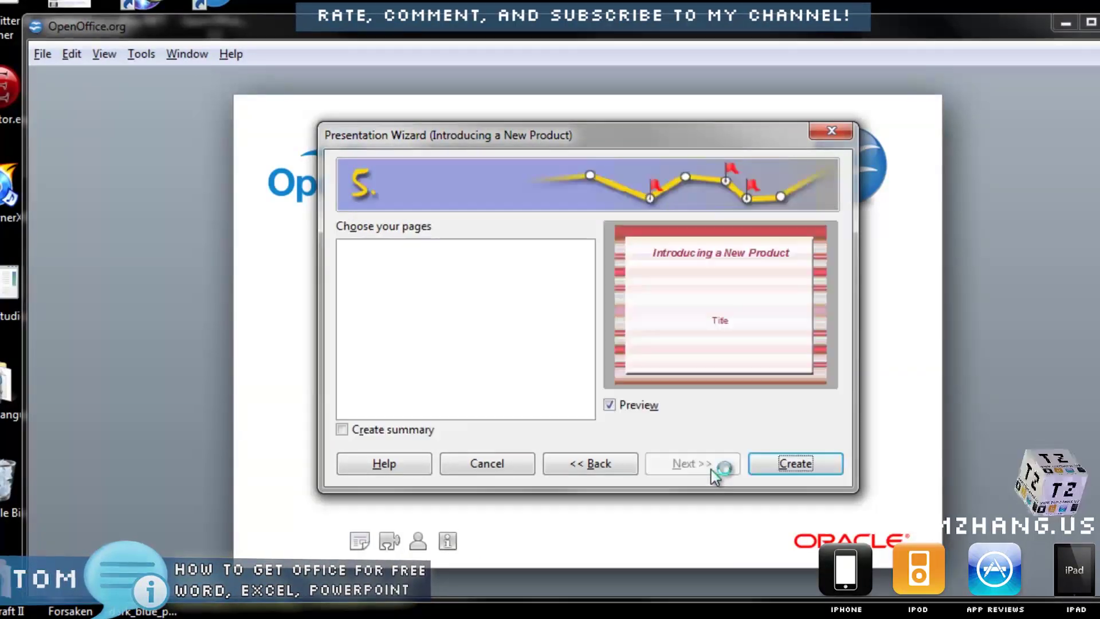
pyautogui.click(790, 466)
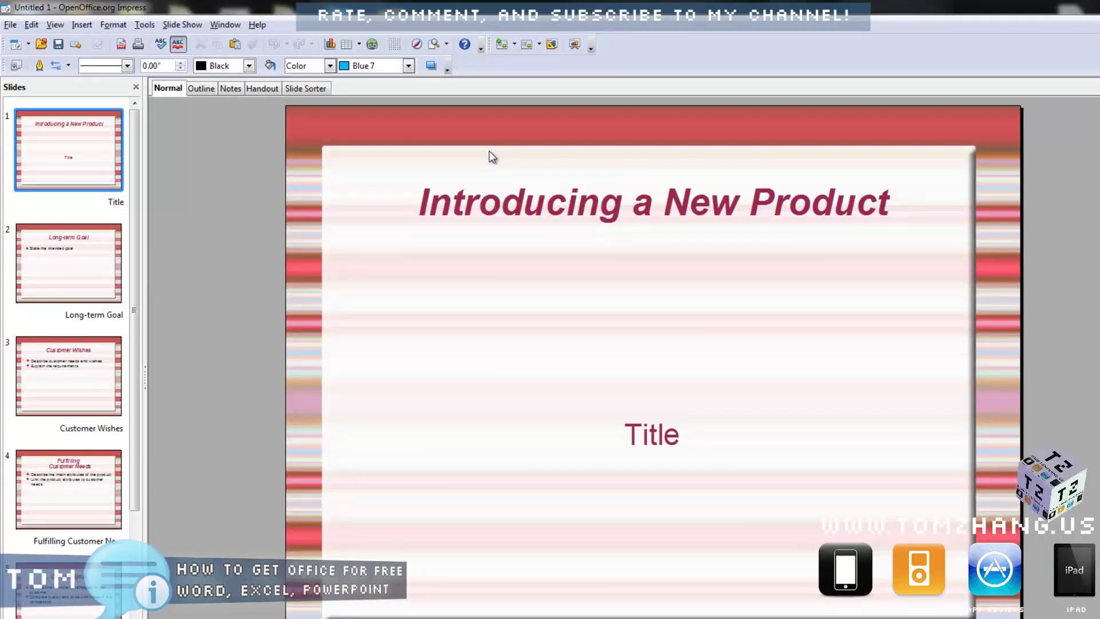
pyautogui.click(10, 24)
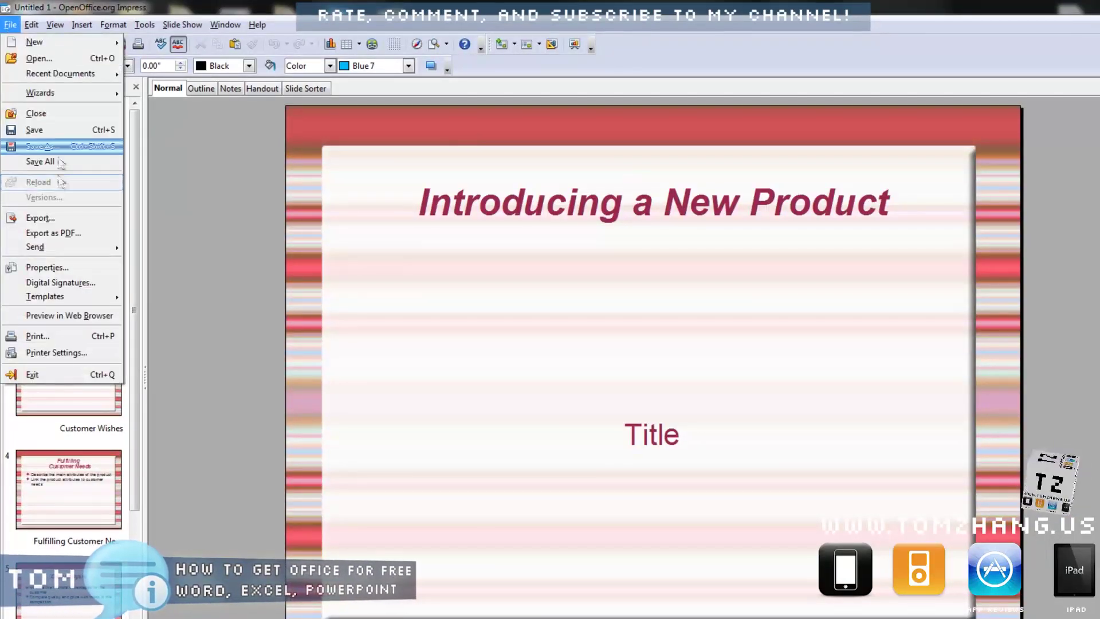
# Start saving the presentation as Microsoft PowerPoint 97/2000/XP, then cancel the save
pyautogui.click(66, 131)
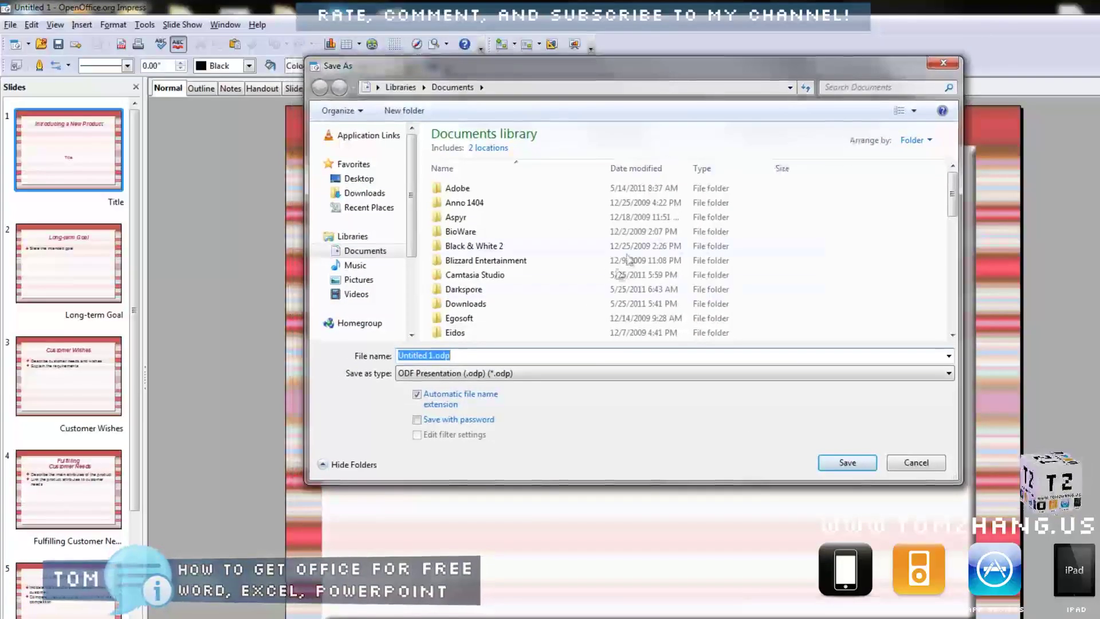
pyautogui.click(627, 373)
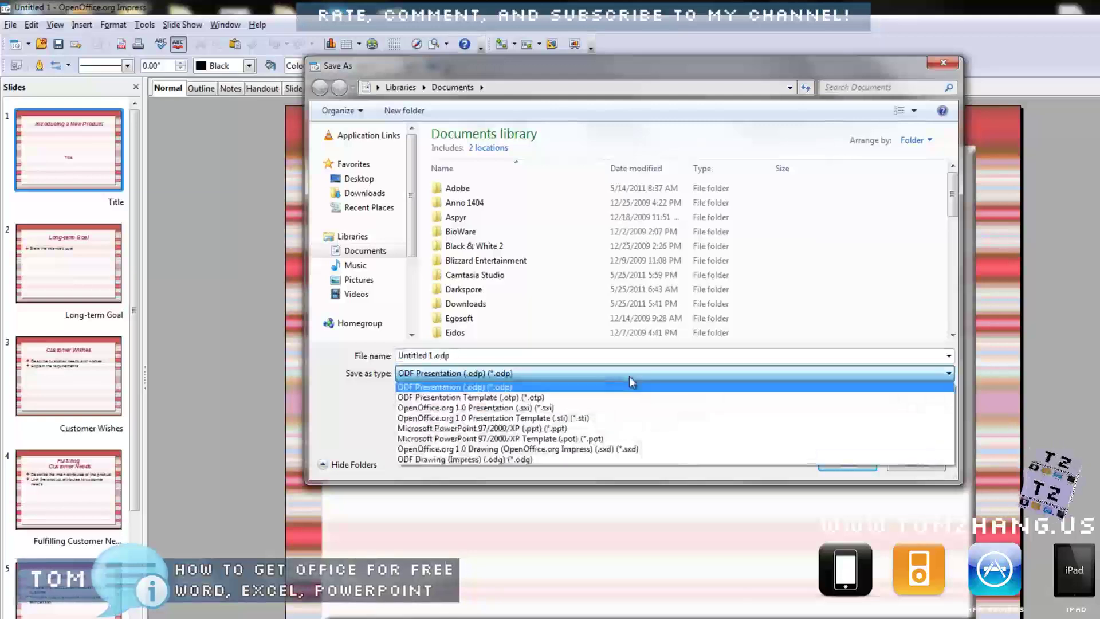
pyautogui.click(624, 429)
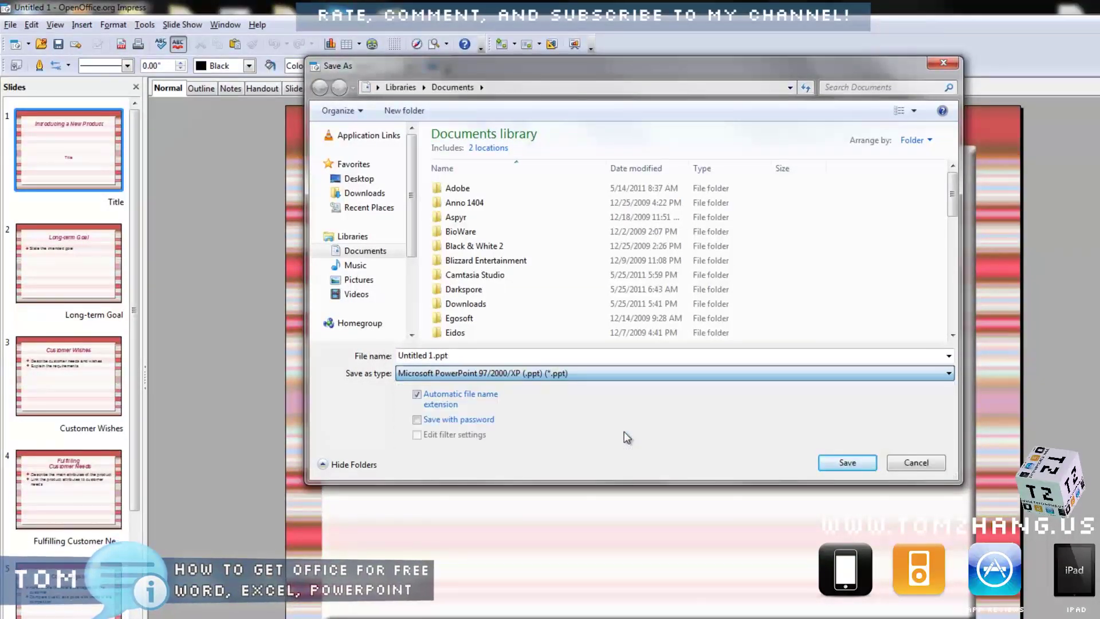
pyautogui.click(903, 462)
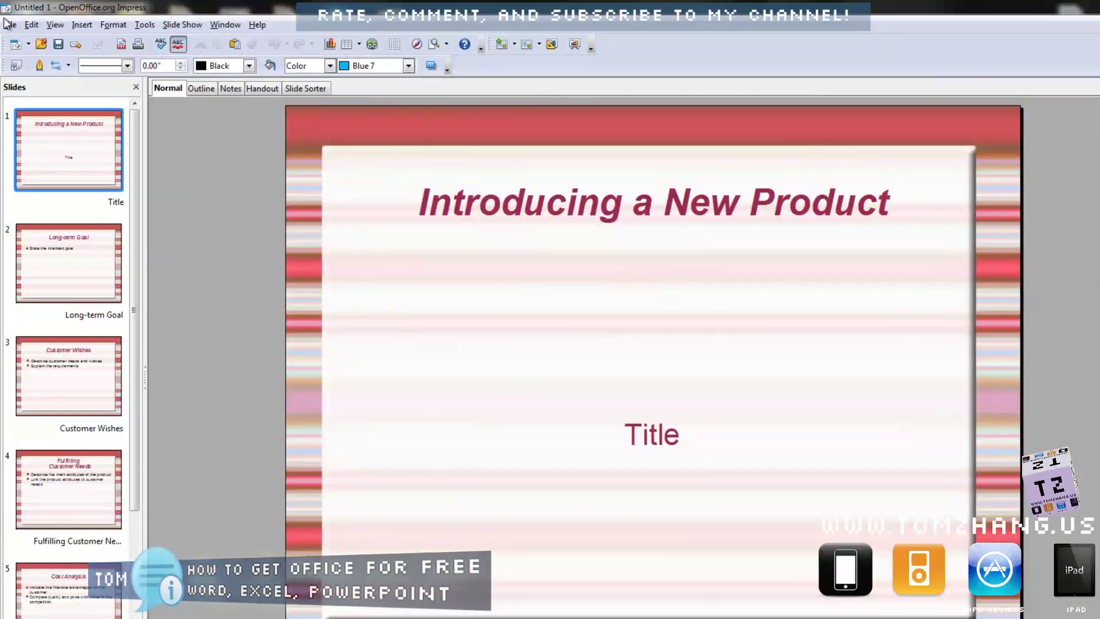
# Close the presentation discarding its changes, then relaunch OpenOffice.org and start a blank Text Document
pyautogui.click(7, 24)
pyautogui.moveTo(55, 78)
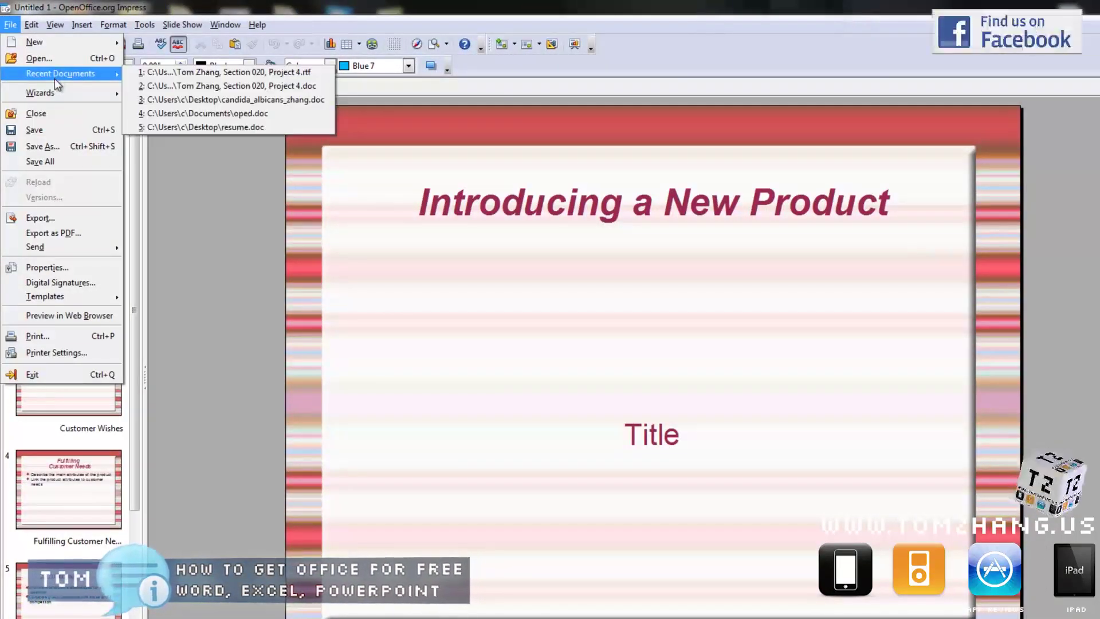
pyautogui.click(35, 113)
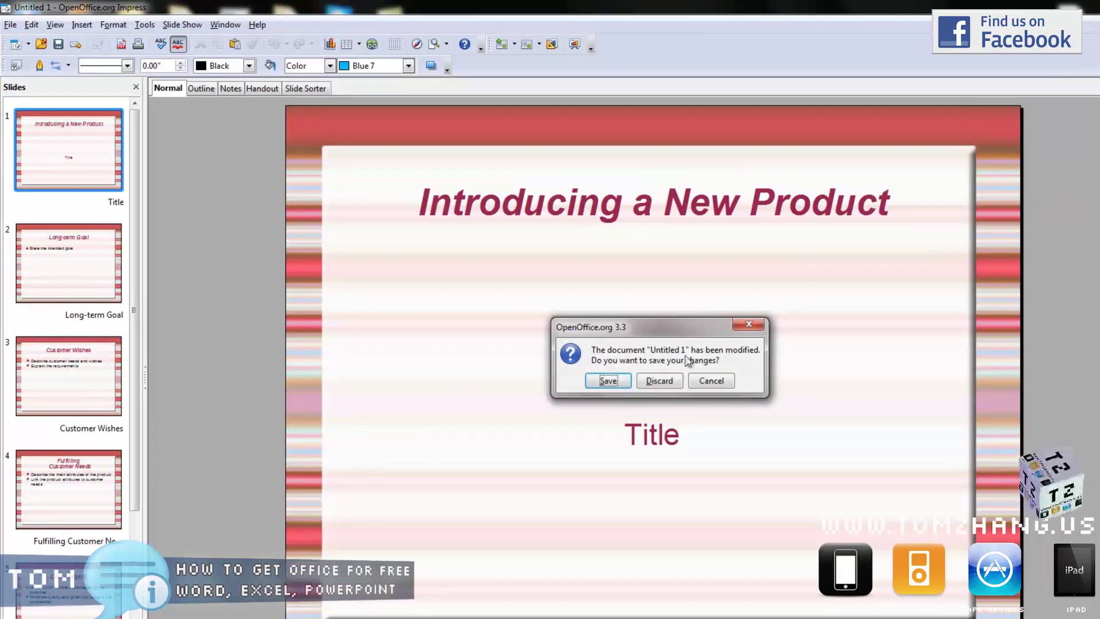
pyautogui.click(659, 381)
pyautogui.doubleClick(387, 98)
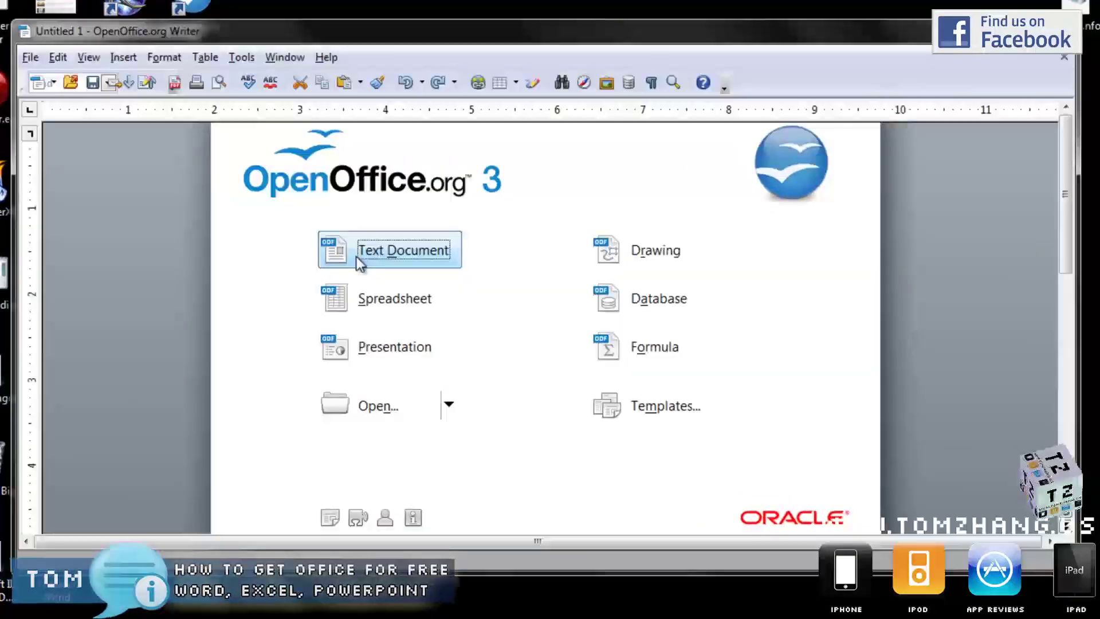
pyautogui.click(356, 256)
pyautogui.click(29, 57)
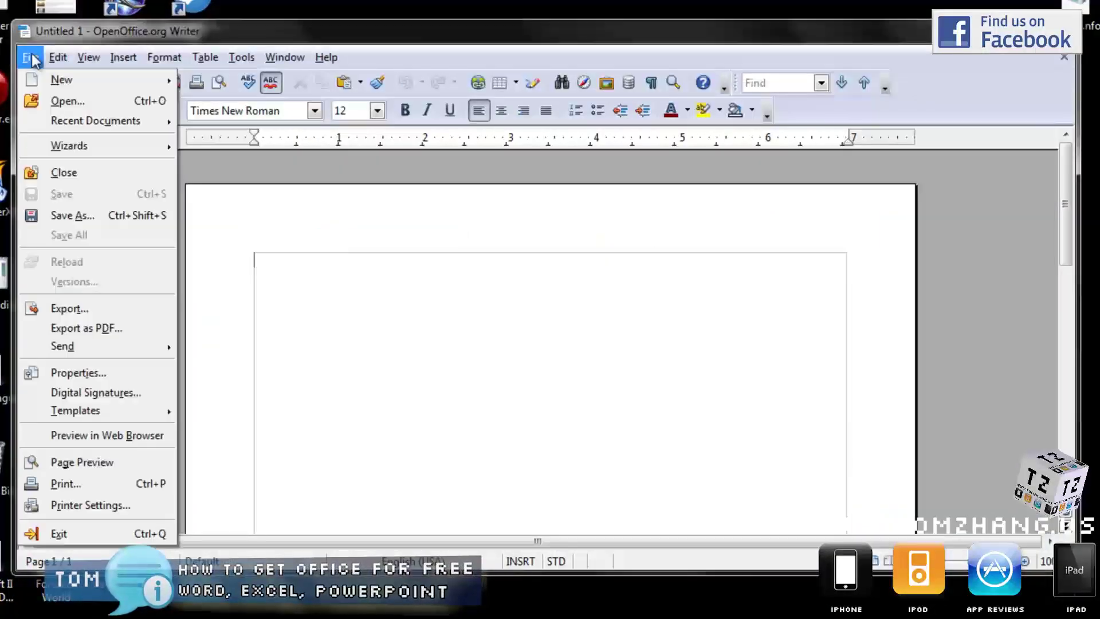
pyautogui.click(77, 213)
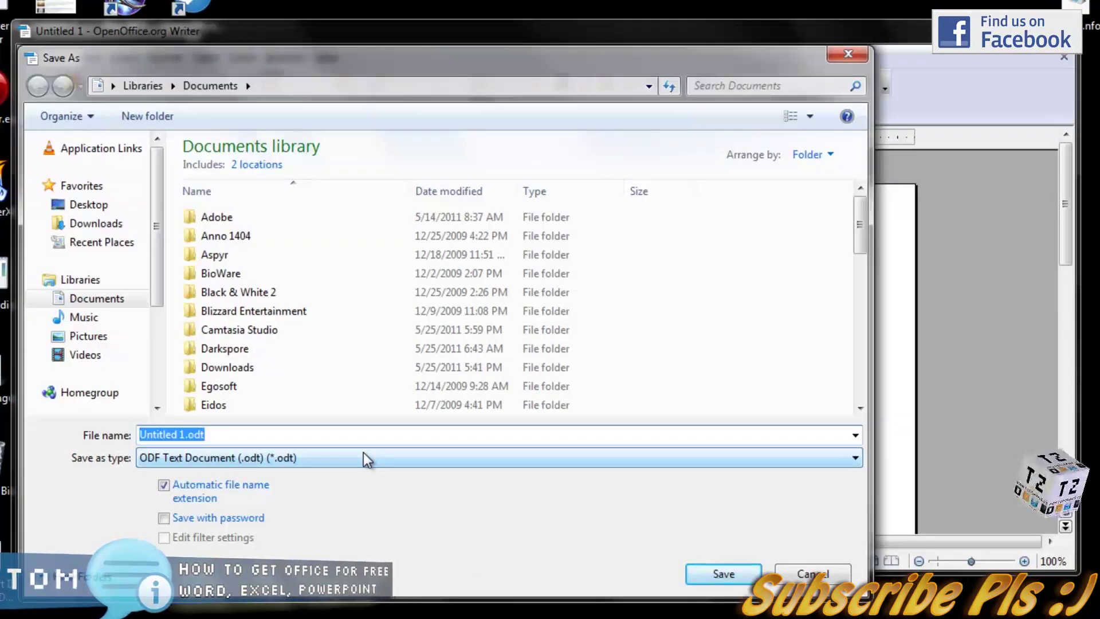
pyautogui.click(364, 459)
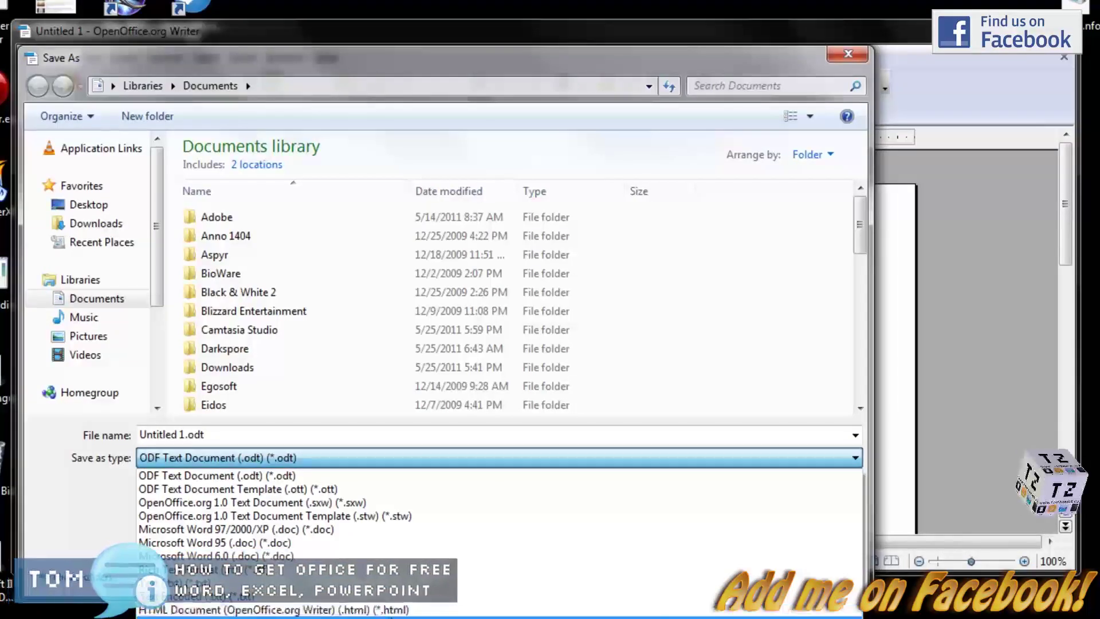
pyautogui.click(391, 530)
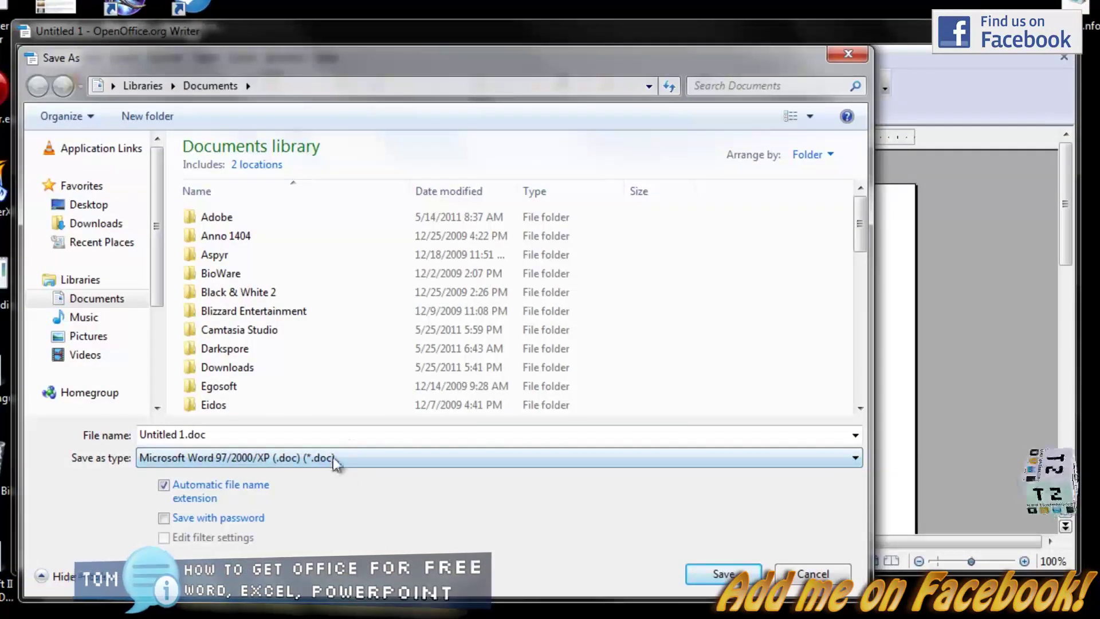
pyautogui.click(813, 574)
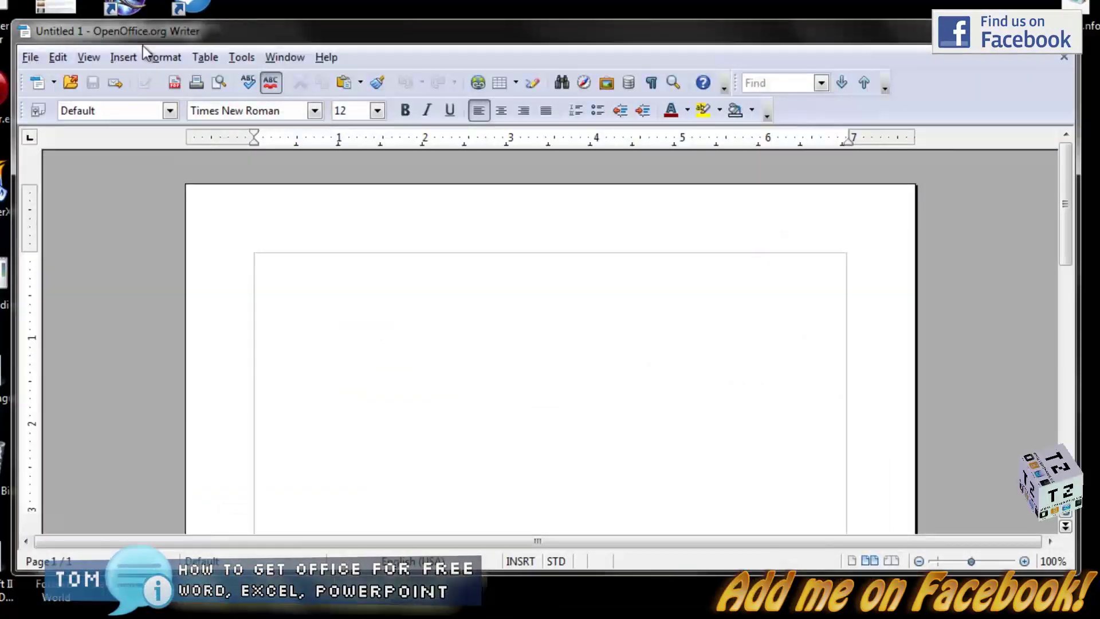
pyautogui.click(176, 86)
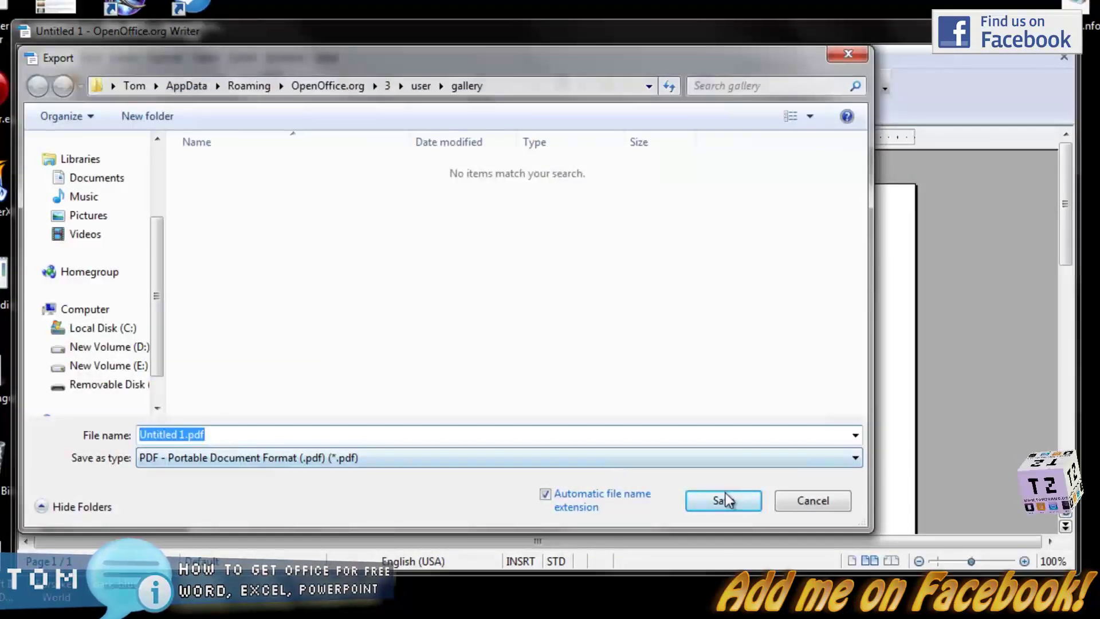
# Export the 'Hello from TomZhang.us' document directly as PDF, saving Untitled 1.pdf to the Desktop
pyautogui.click(813, 500)
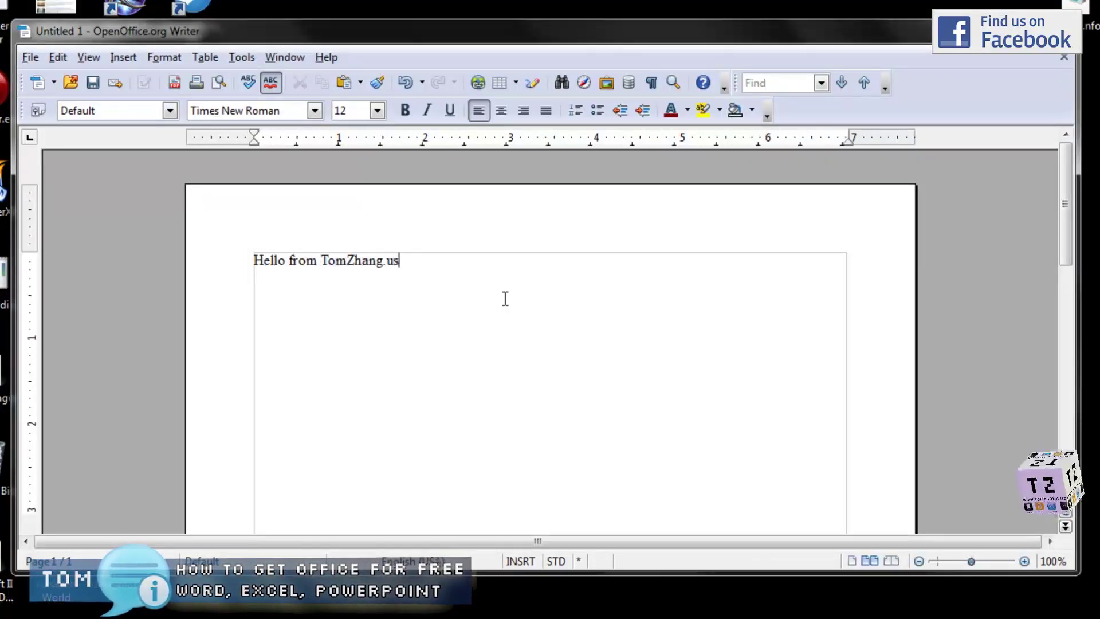
pyautogui.click(178, 85)
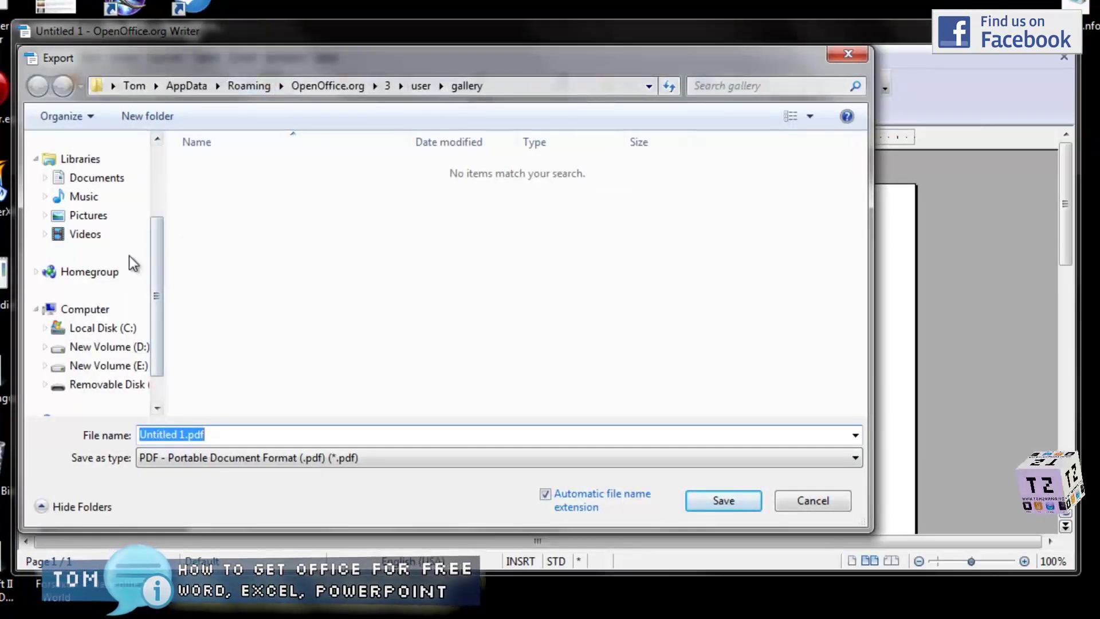
pyautogui.scroll(5, 148, 263)
pyautogui.click(90, 206)
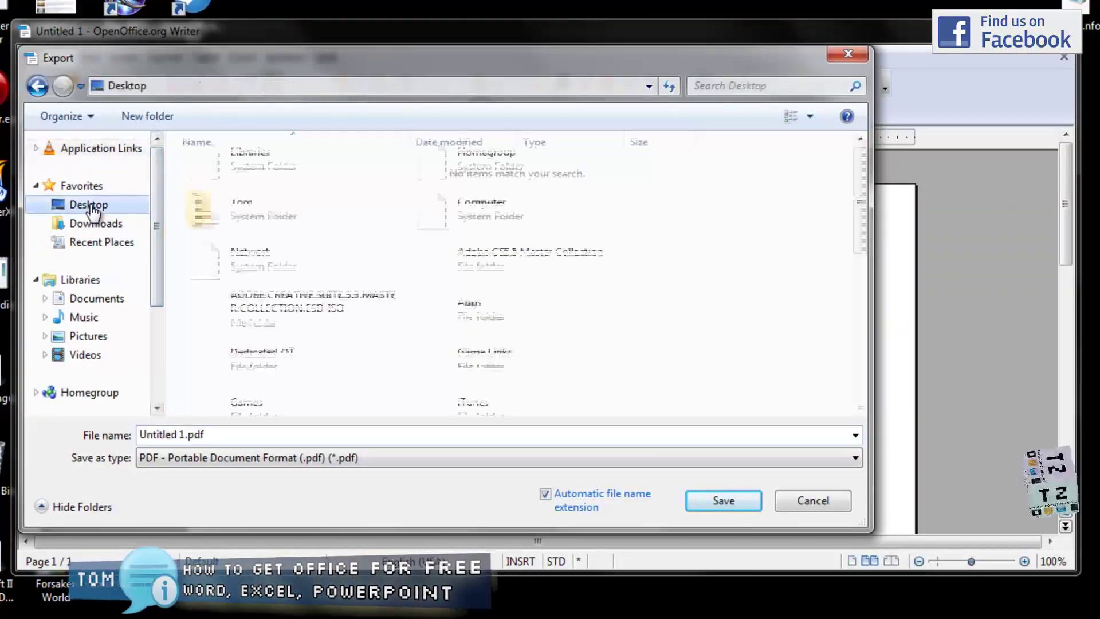
pyautogui.click(778, 504)
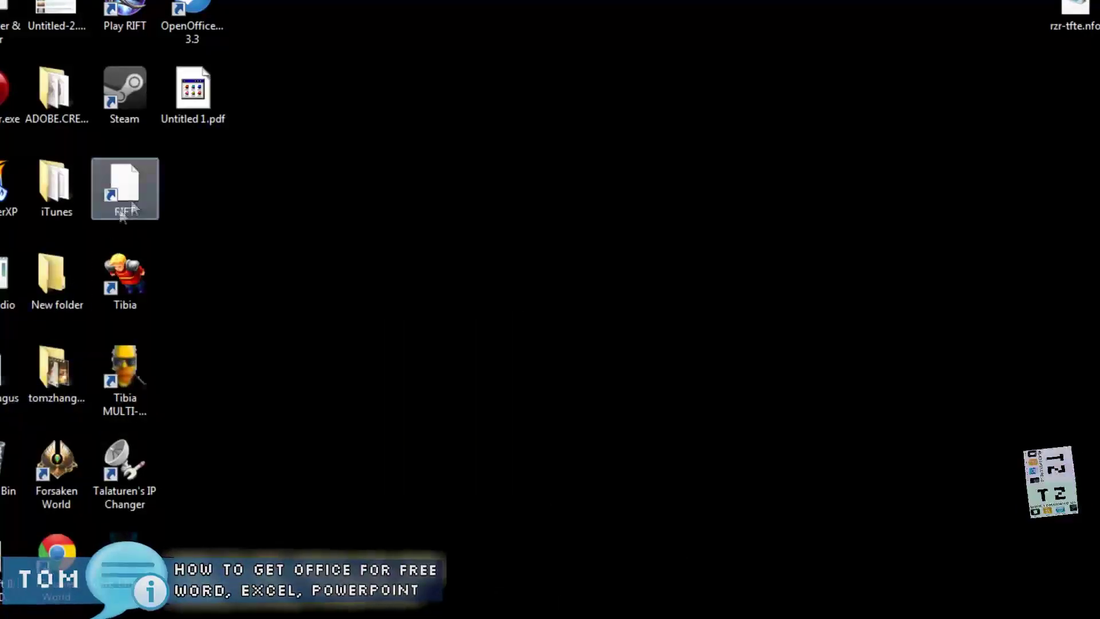
pyautogui.click(197, 104)
# Drag the Untitled 1.pdf icon from the left icon column to the desktop's right edge
pyautogui.moveTo(186, 97); pyautogui.dragTo(1079, 112)
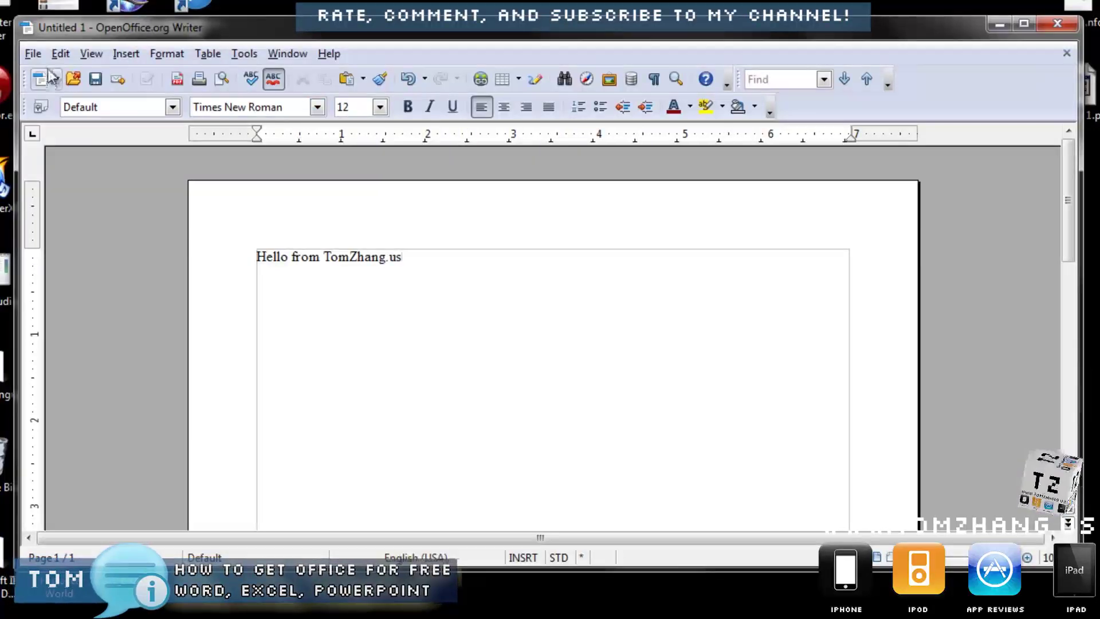
# Close the 'Hello from TomZhang.us' Writer document, discarding its unsaved changes
pyautogui.click(35, 53)
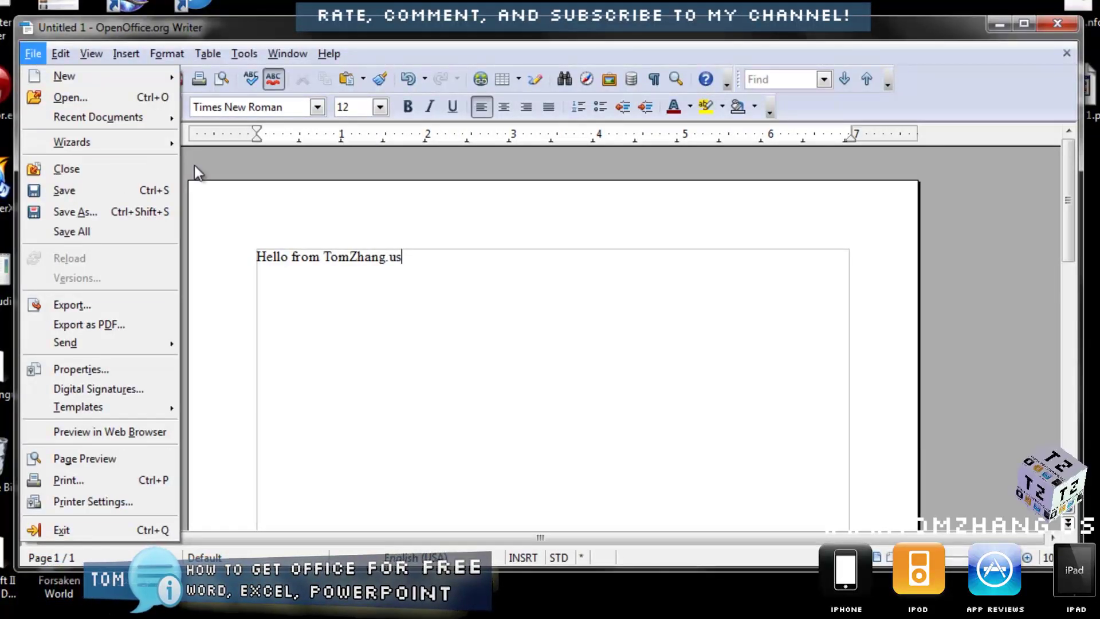
pyautogui.click(1066, 53)
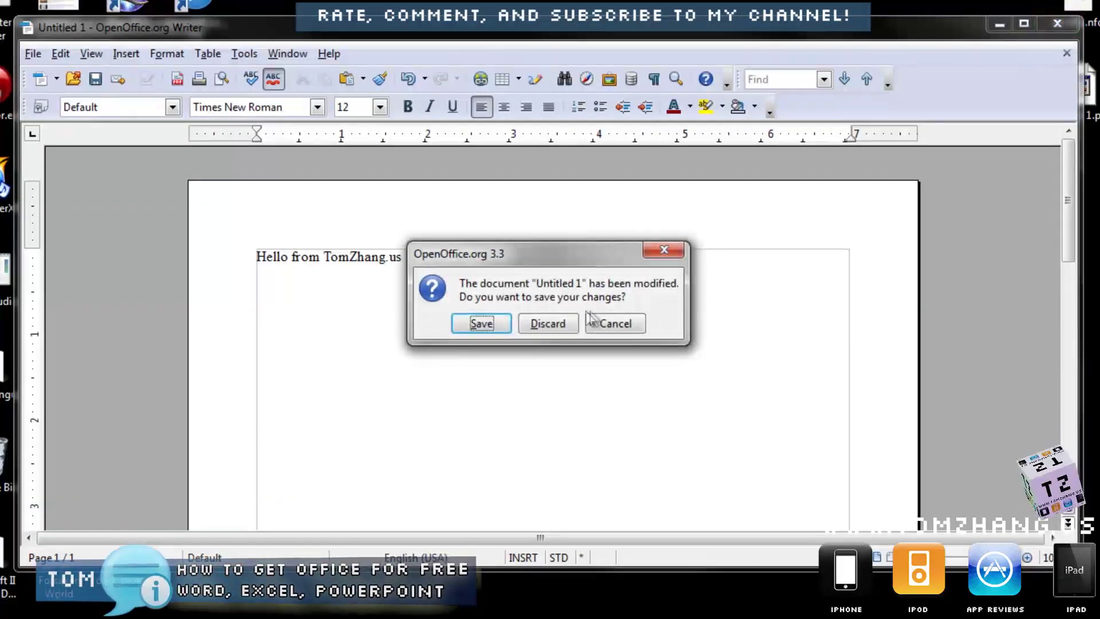
pyautogui.click(565, 325)
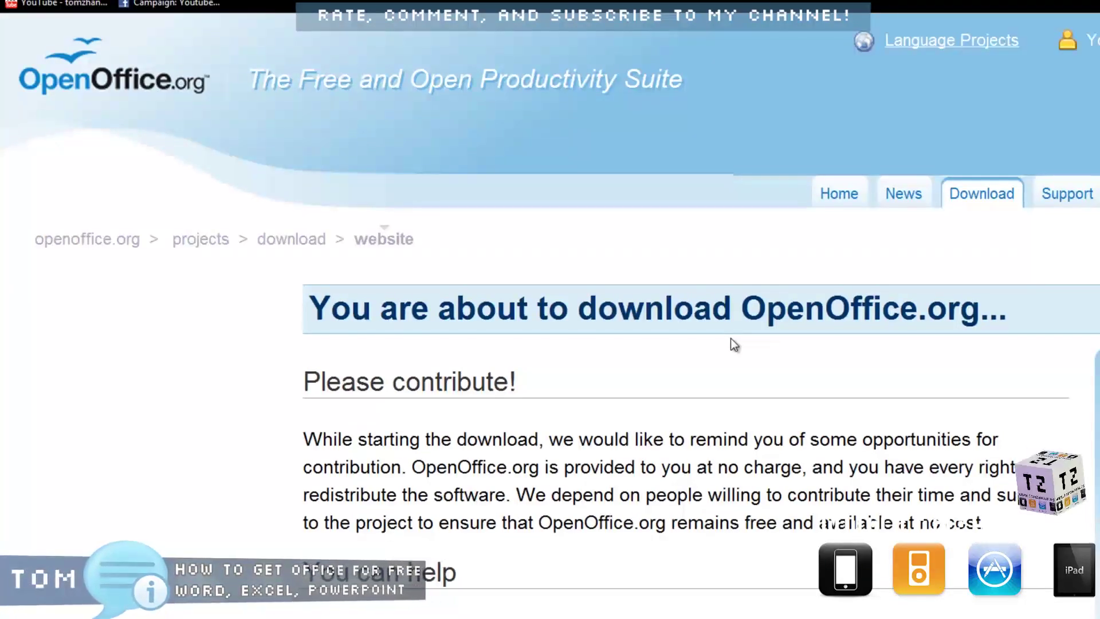
pyautogui.scroll(-3, 730, 338)
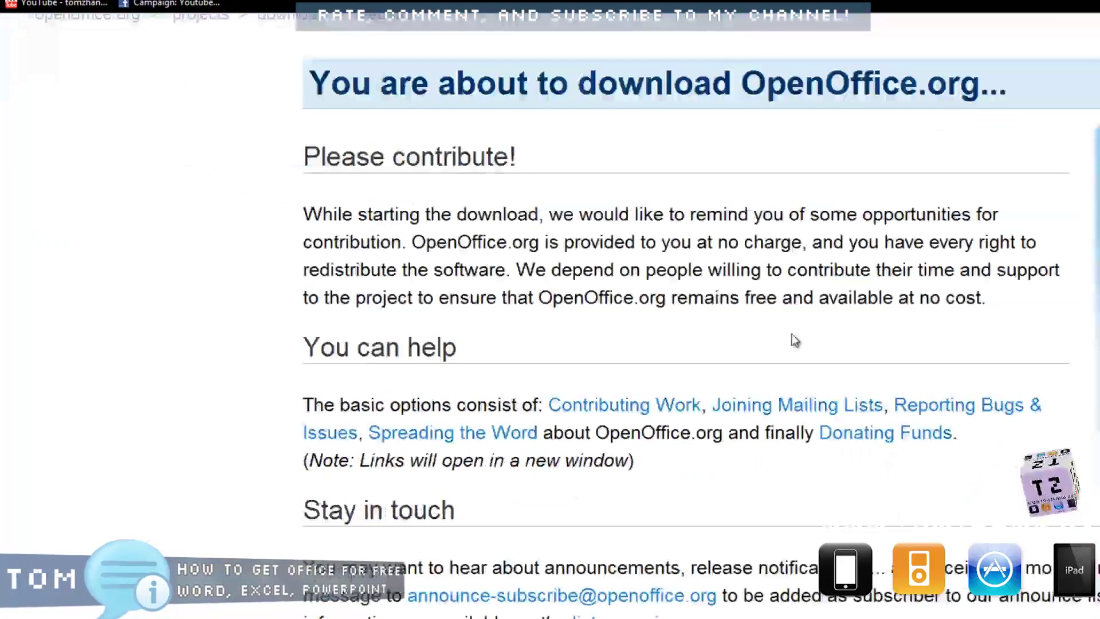
pyautogui.scroll(-2, 791, 349)
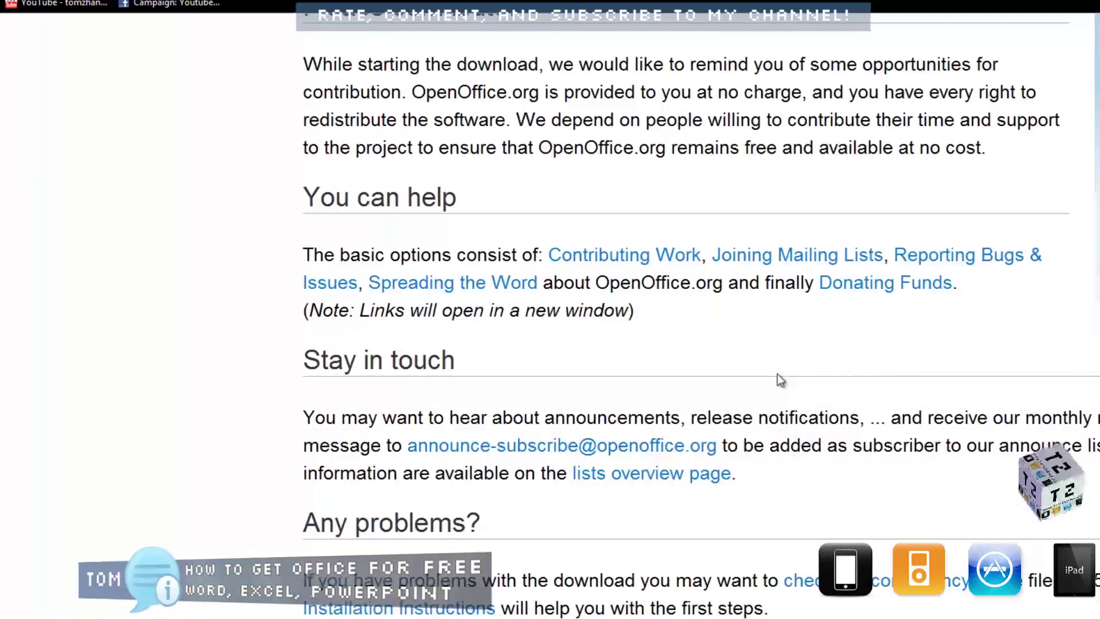
pyautogui.scroll(-1, 782, 379)
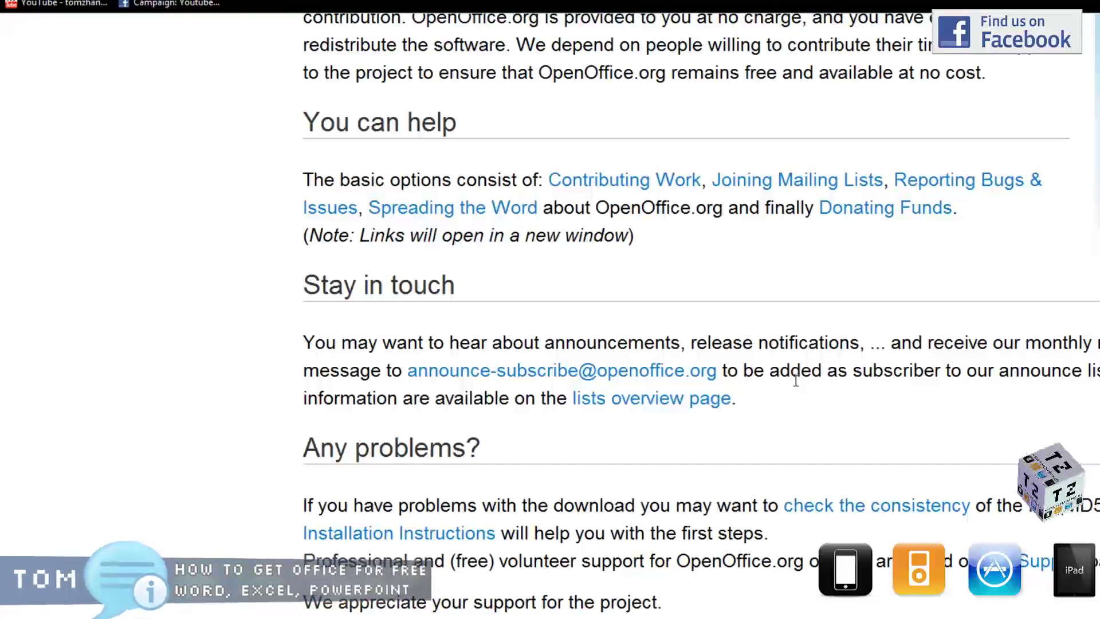
pyautogui.scroll(-2, 795, 379)
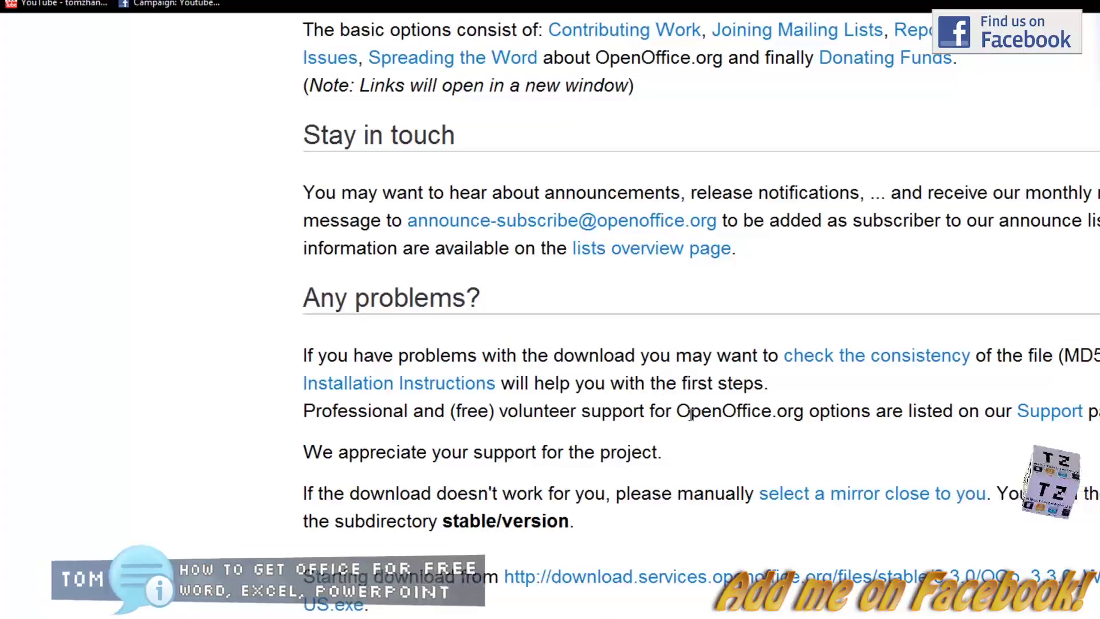
pyautogui.scroll(5, 619, 443)
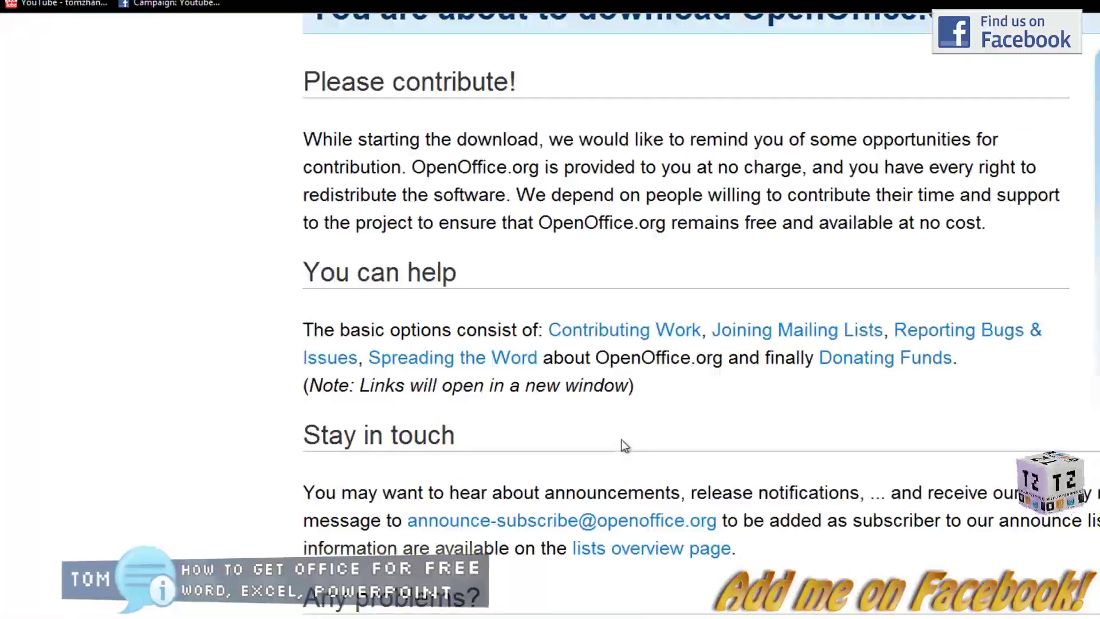